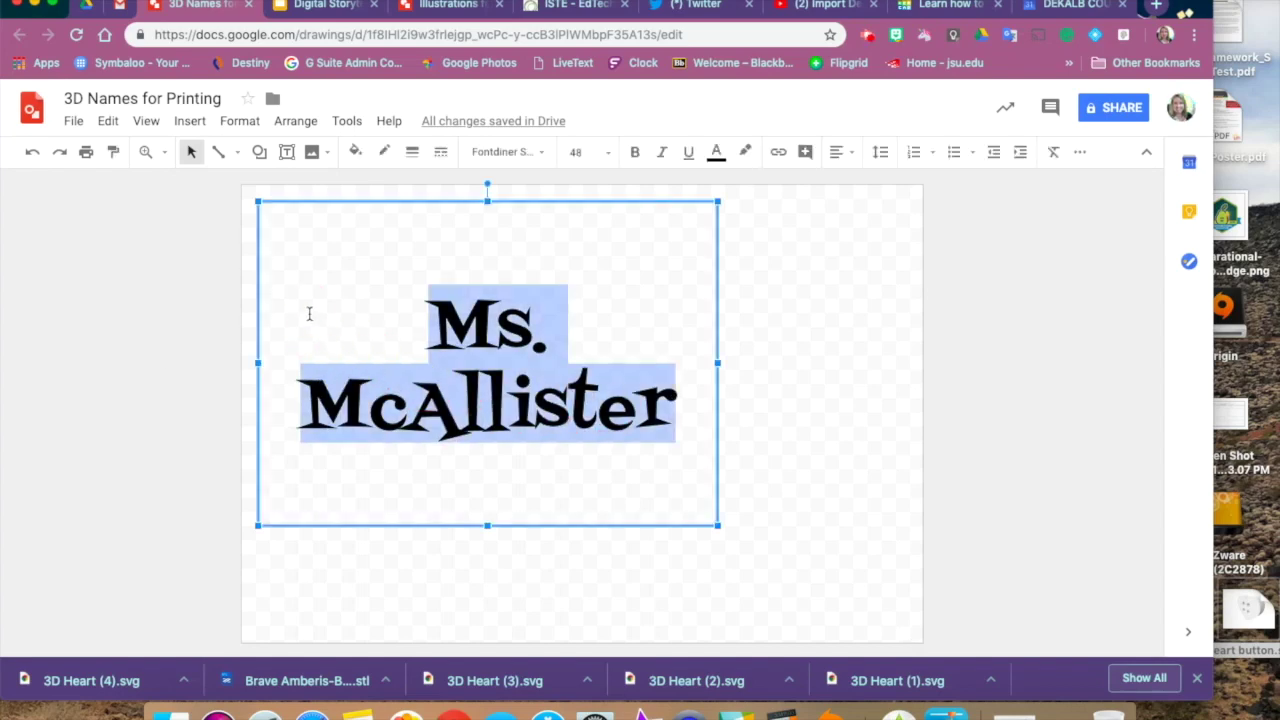
Step: Replace the name with 'Abbey' and try the Coming Soon and Abril Fatface fonts on it
type("Abbey")
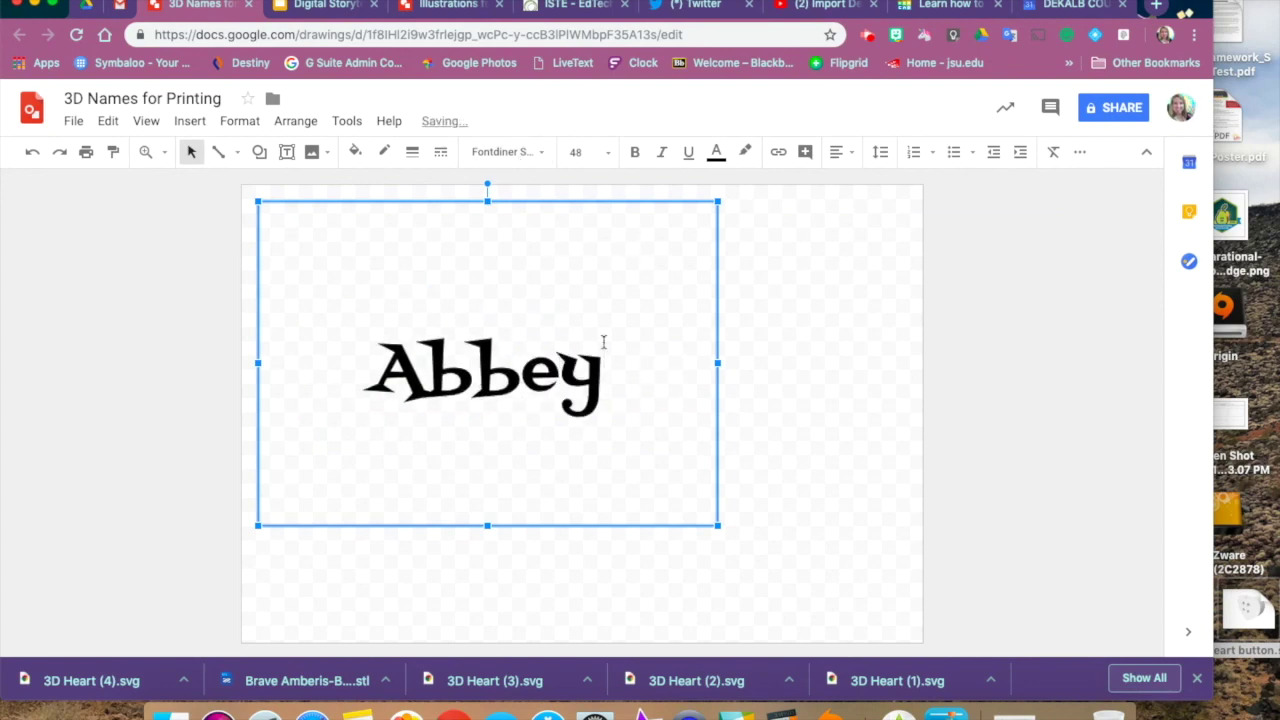
left_click_drag(604, 366, 368, 350)
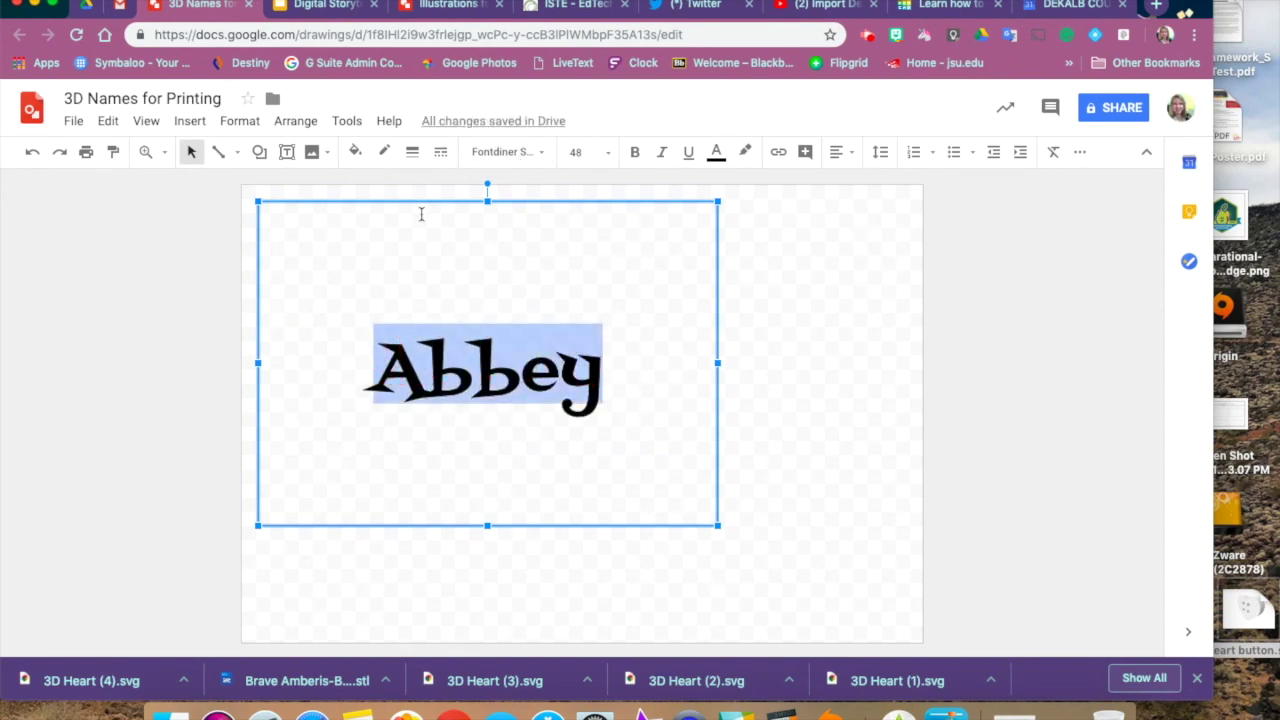
left_click(543, 155)
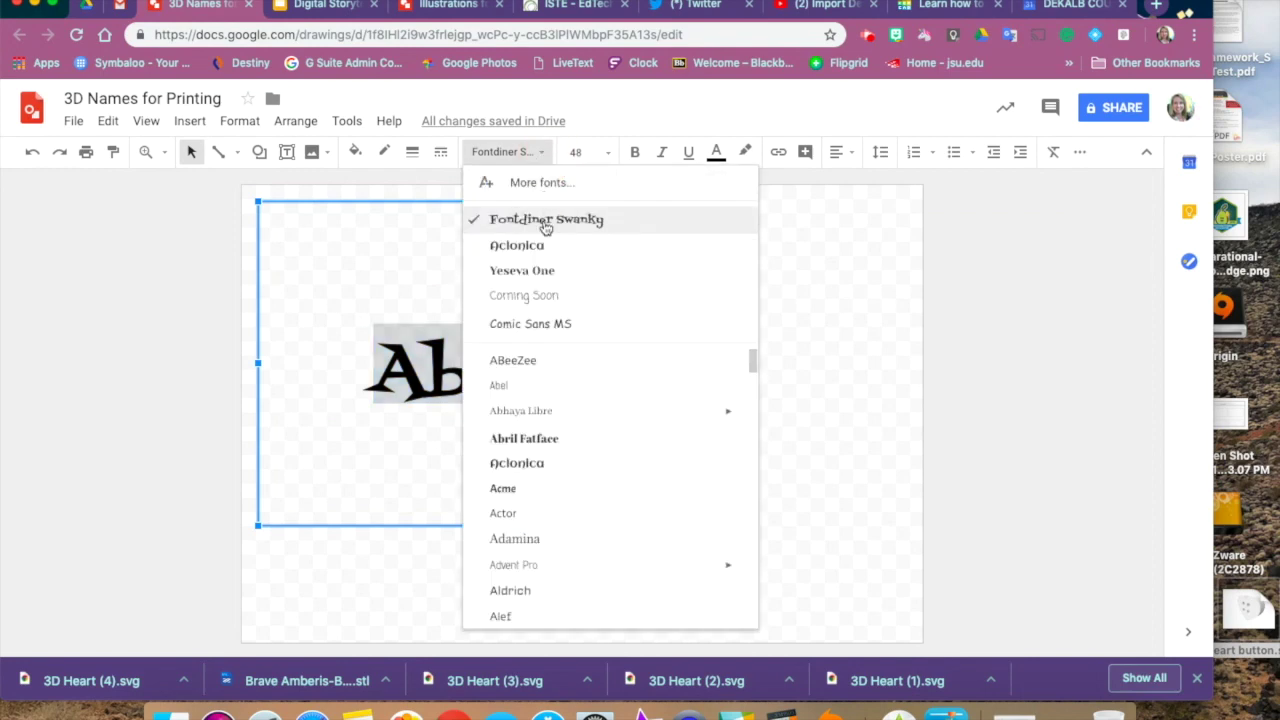
left_click(538, 298)
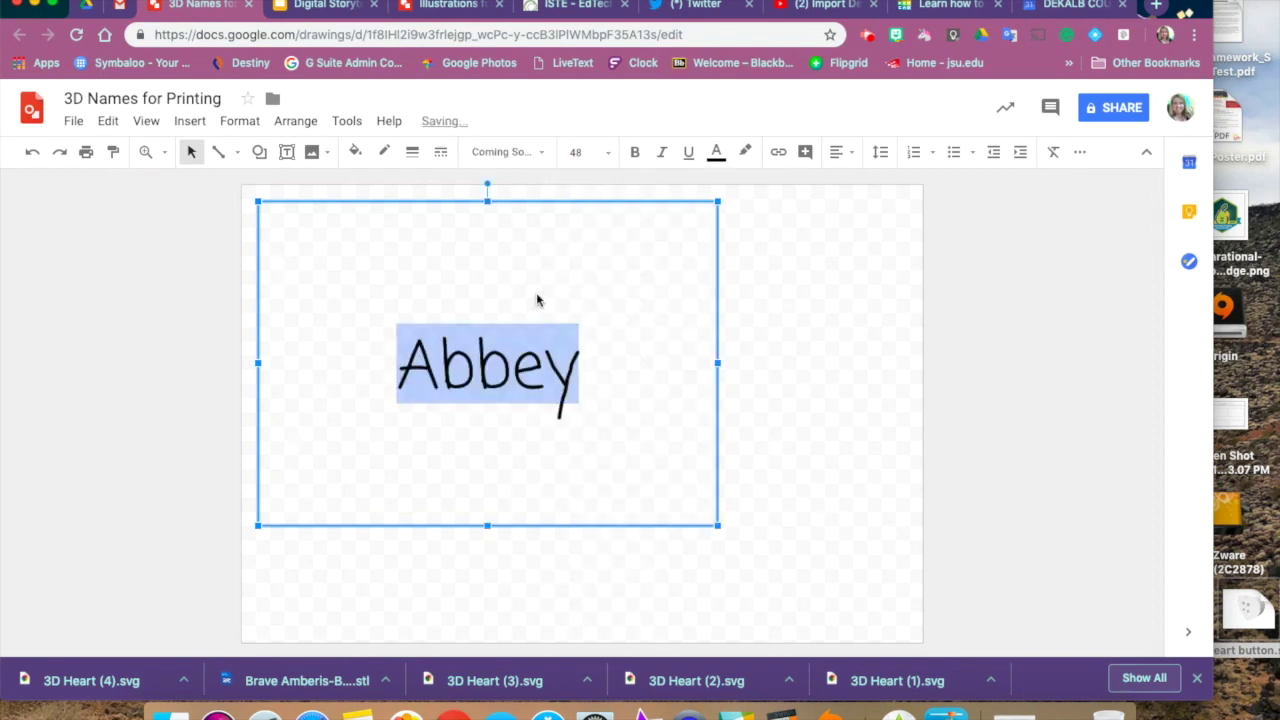
left_click(540, 155)
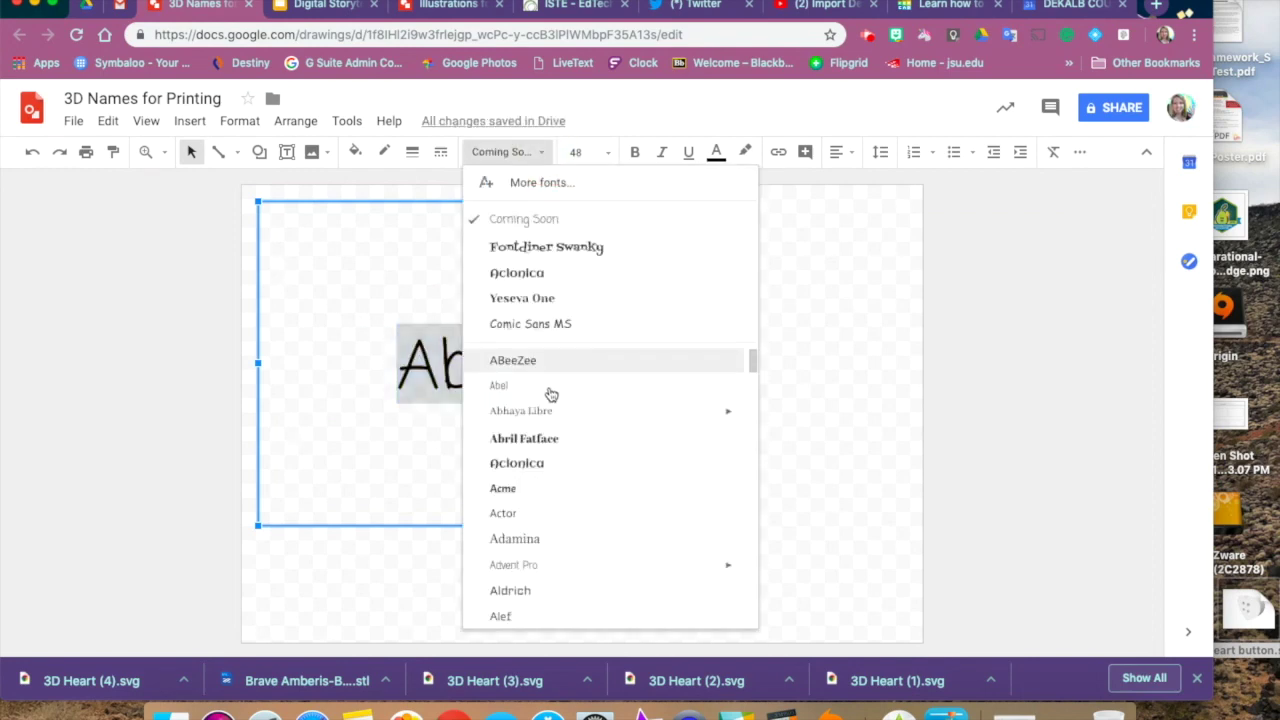
left_click(549, 446)
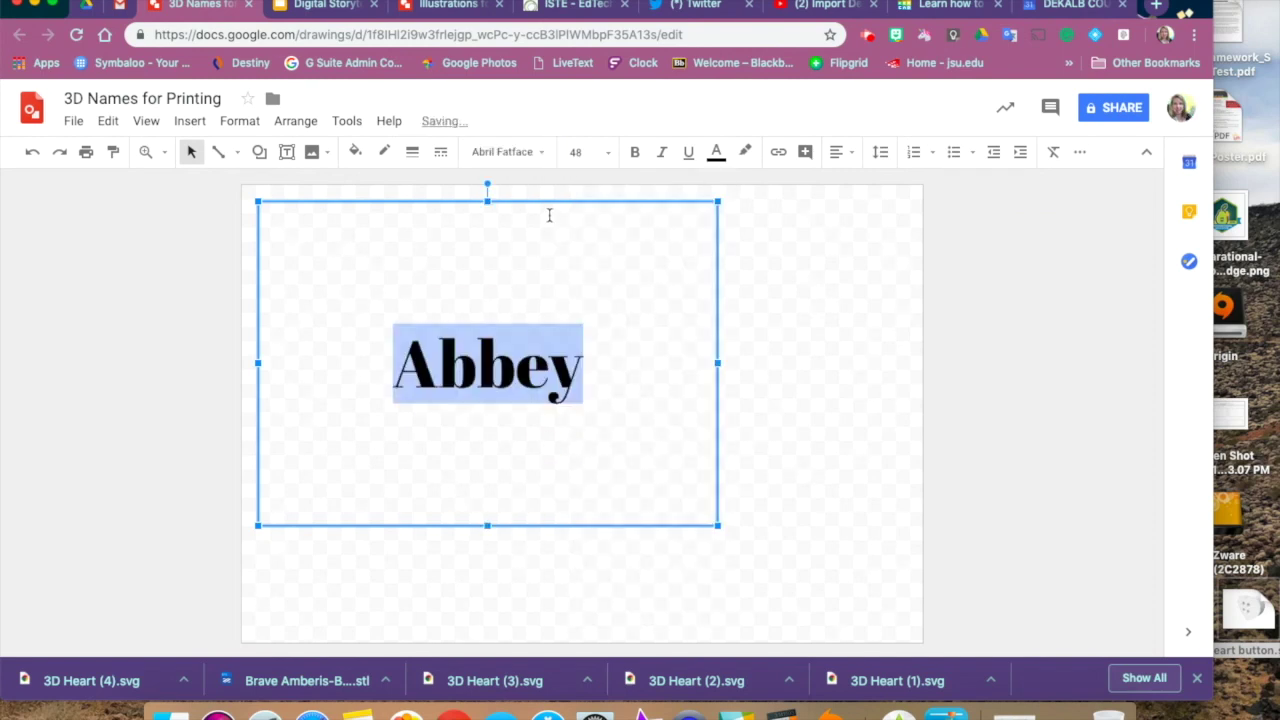
Step: Try Crete Round, then settle on the Bowlby One SC font for Abbey
left_click(540, 156)
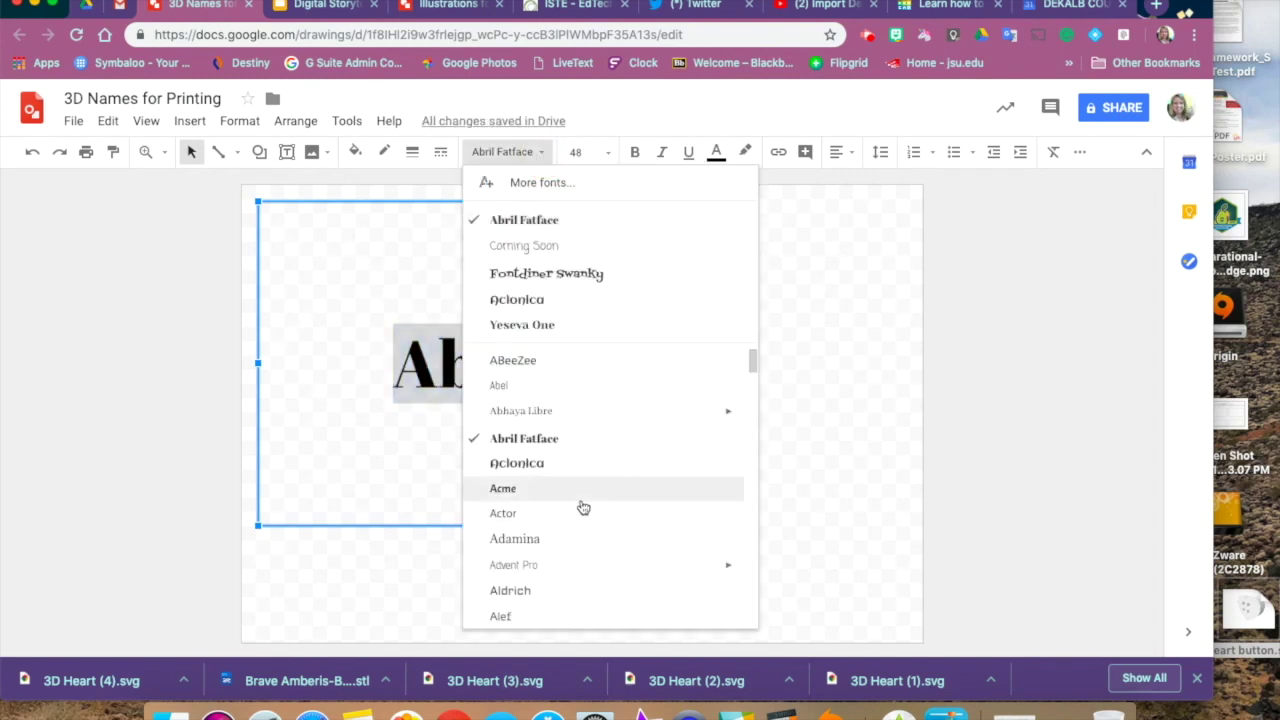
scroll(583, 508, "down", 10)
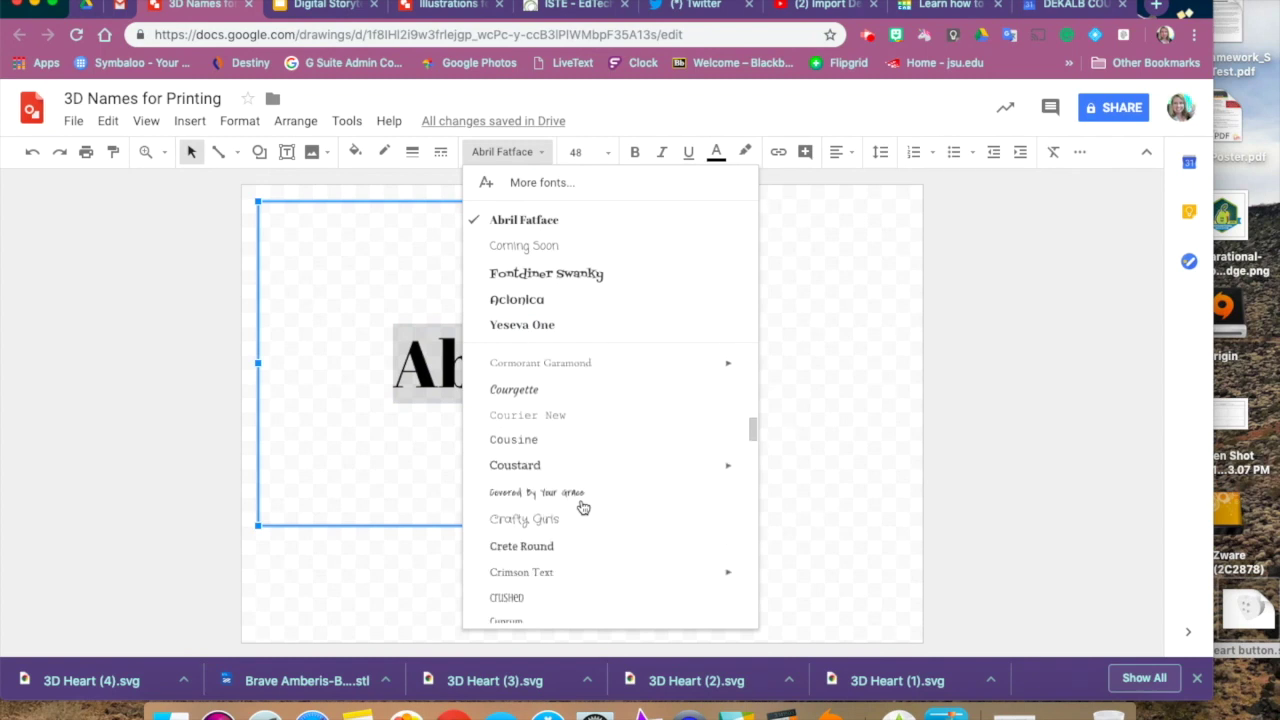
scroll(583, 507, "down", 3)
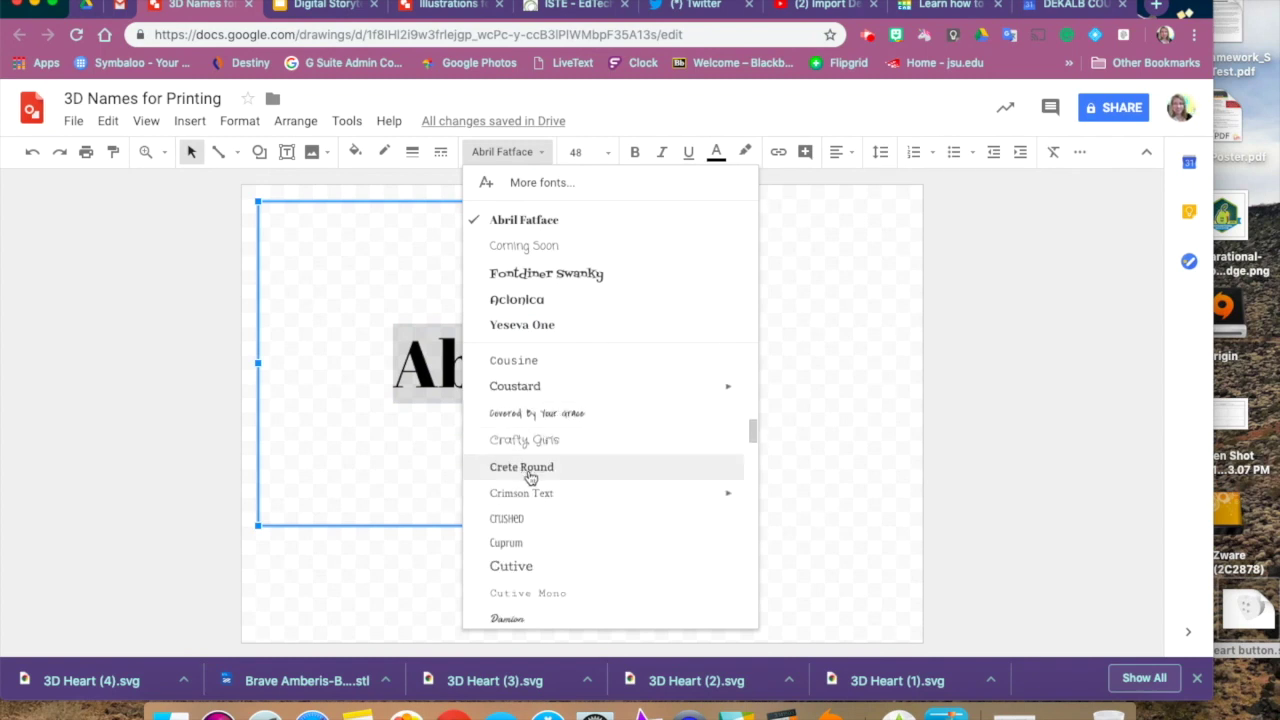
left_click(530, 467)
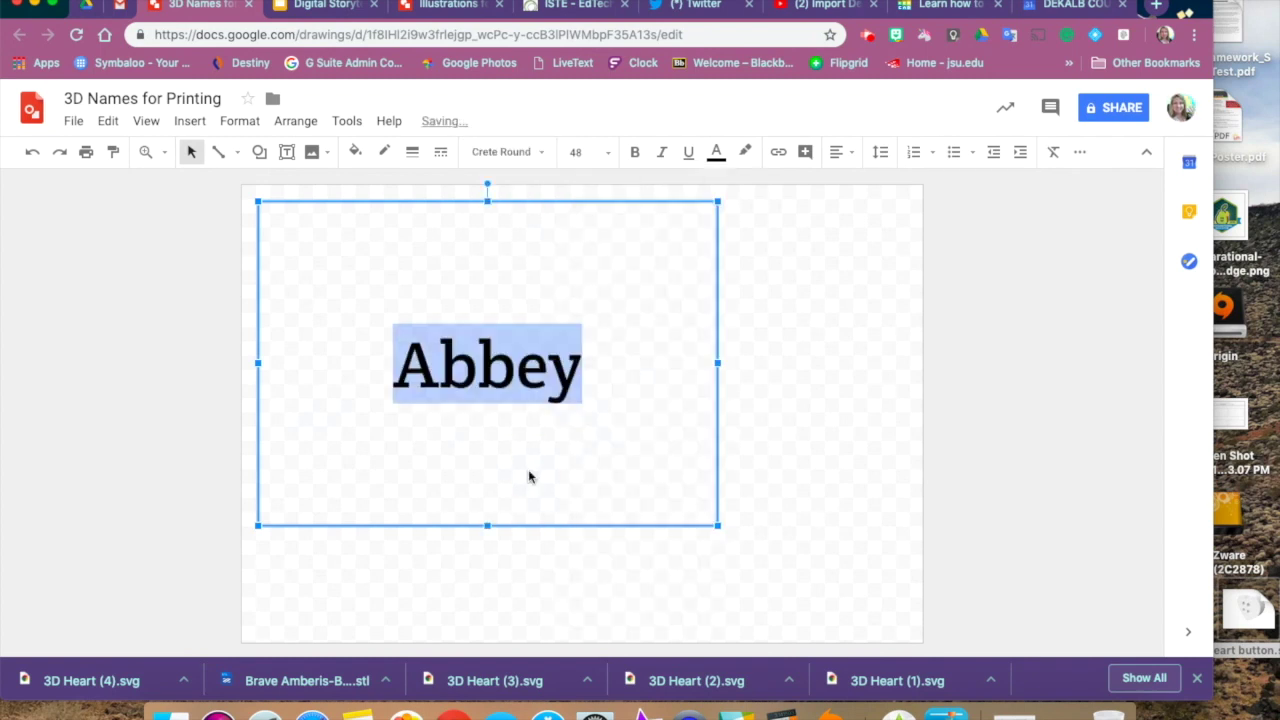
left_click(541, 160)
scroll(608, 512, "down", 8)
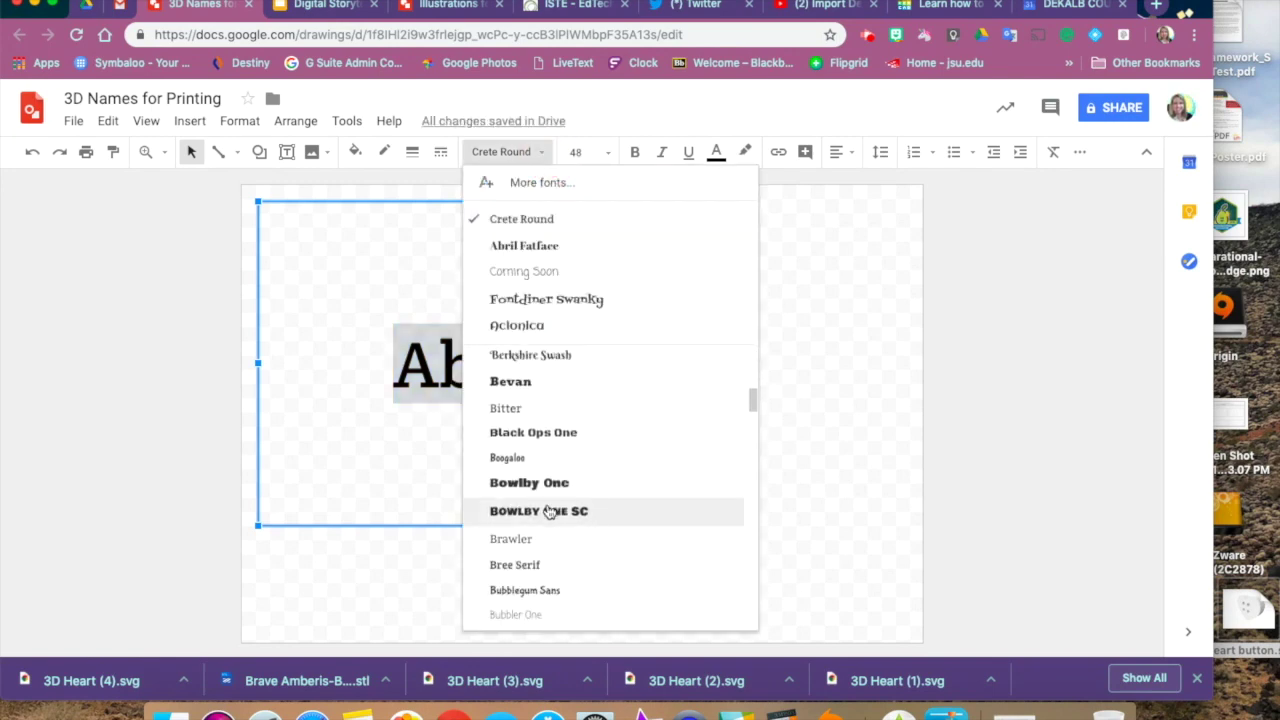
left_click(549, 512)
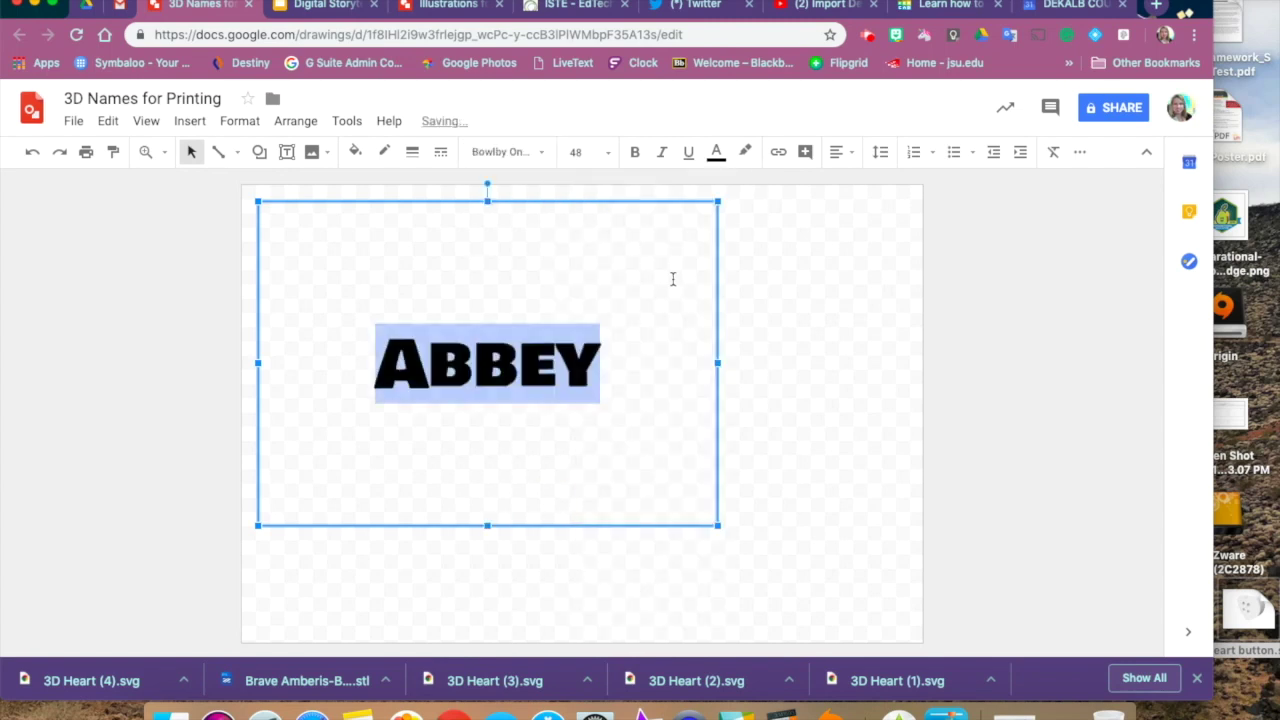
Step: Download the ABBEY drawing as a Scalable Vector Graphics (.svg) file
left_click(760, 304)
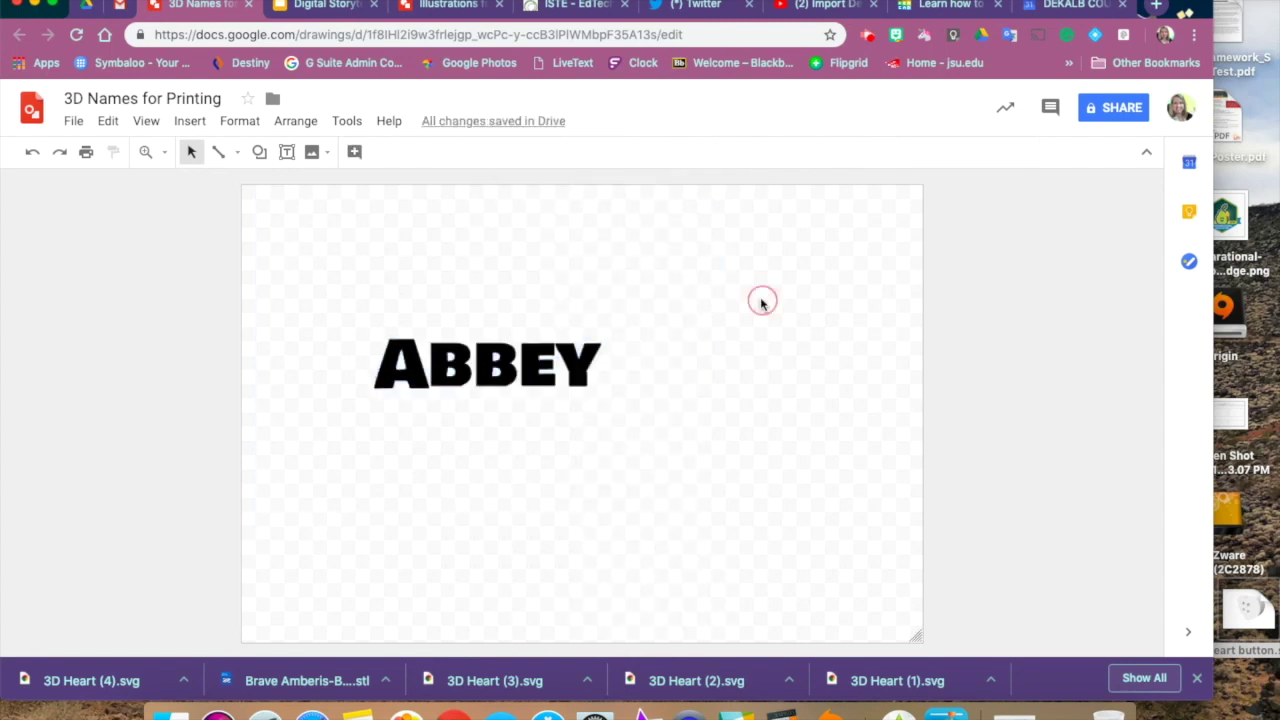
left_click(74, 122)
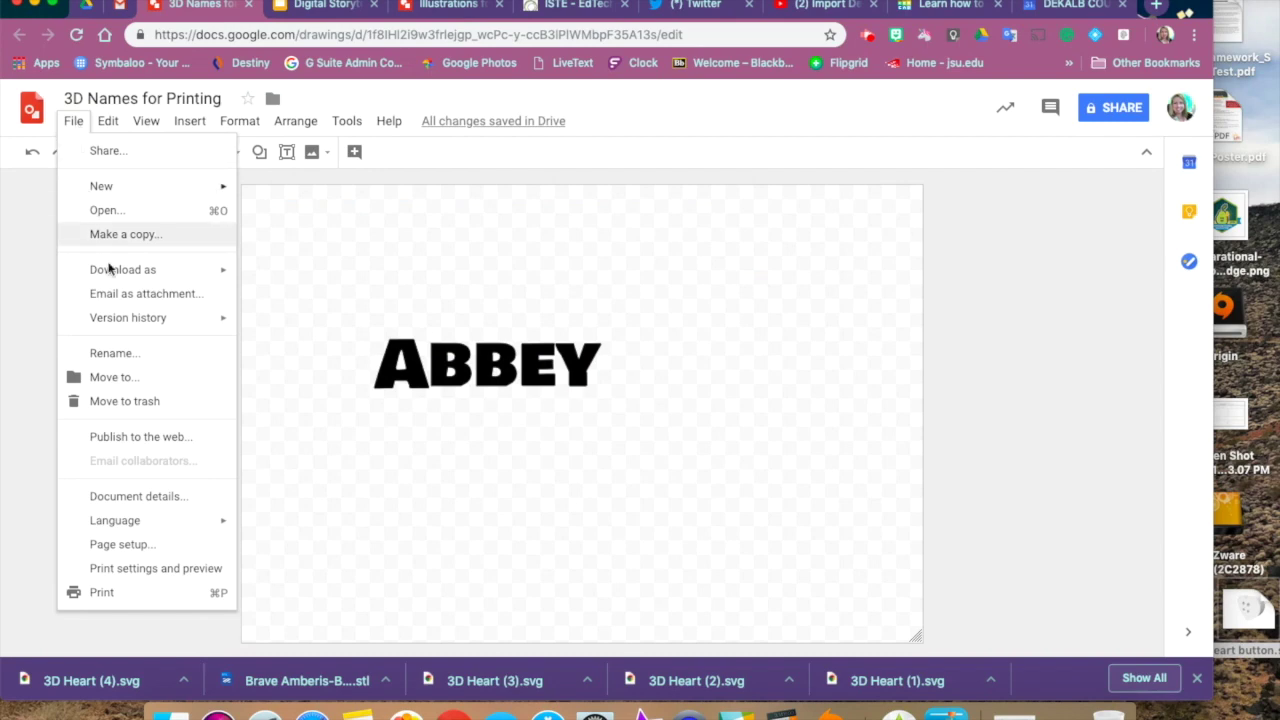
mouse_move(172, 272)
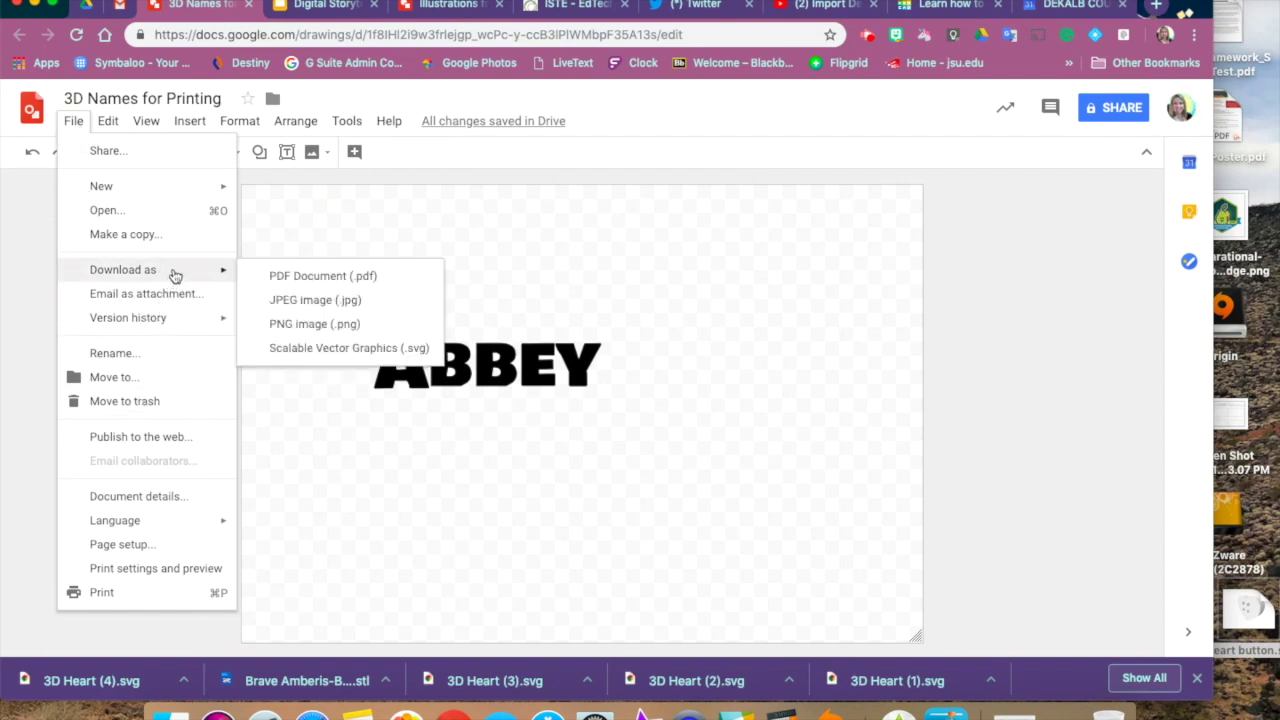
left_click(333, 349)
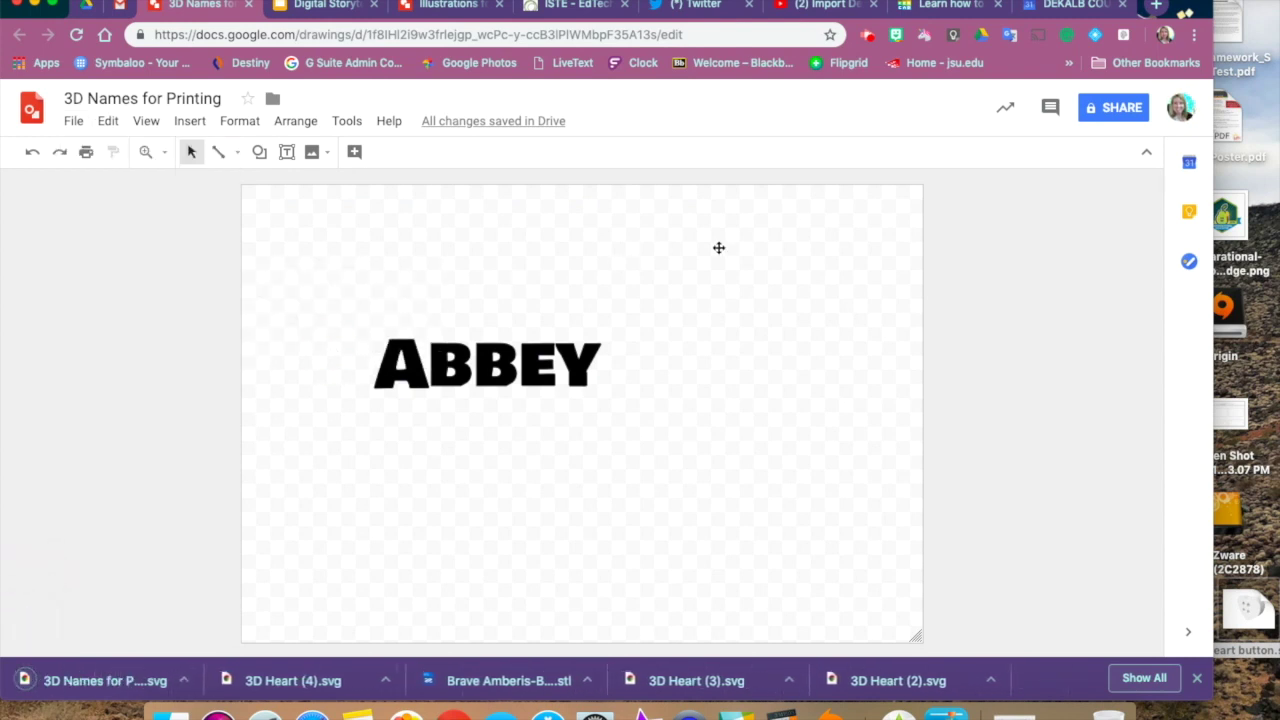
left_click(940, 6)
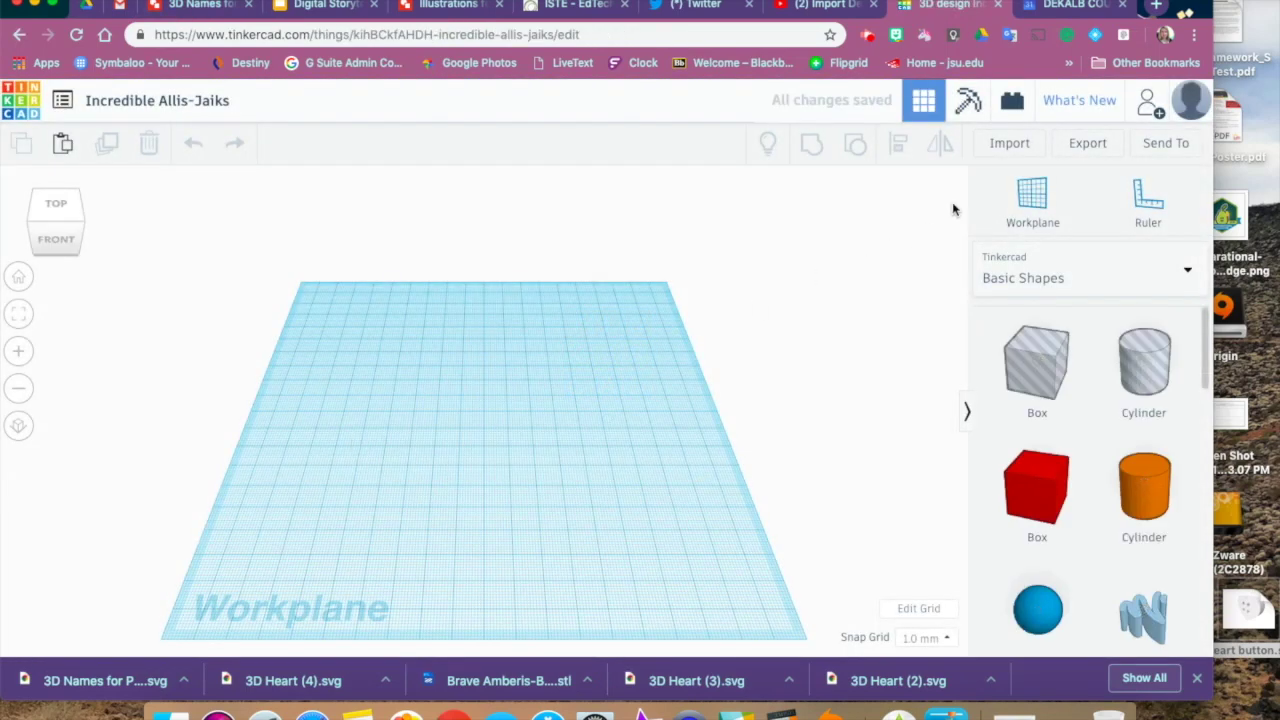
Step: Import the '3D Names for Printing.svg' file into Tinkercad at scale 25
left_click(1010, 143)
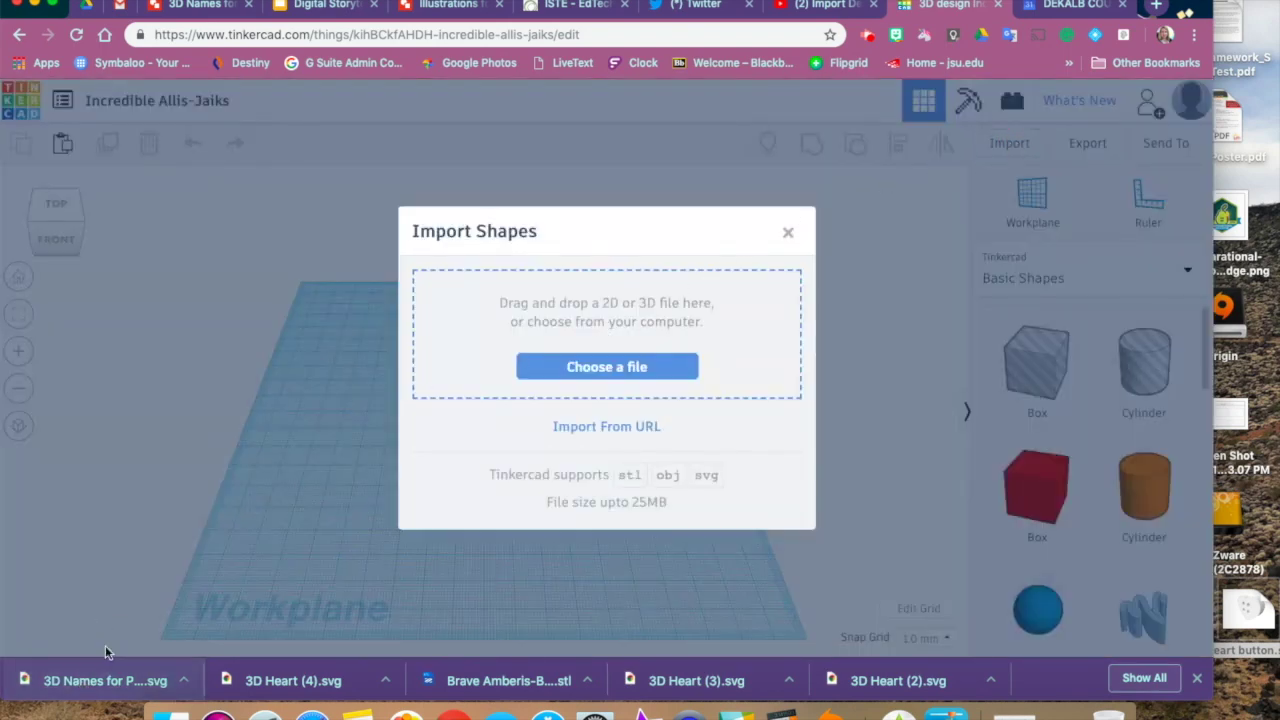
left_click_drag(105, 650, 676, 322)
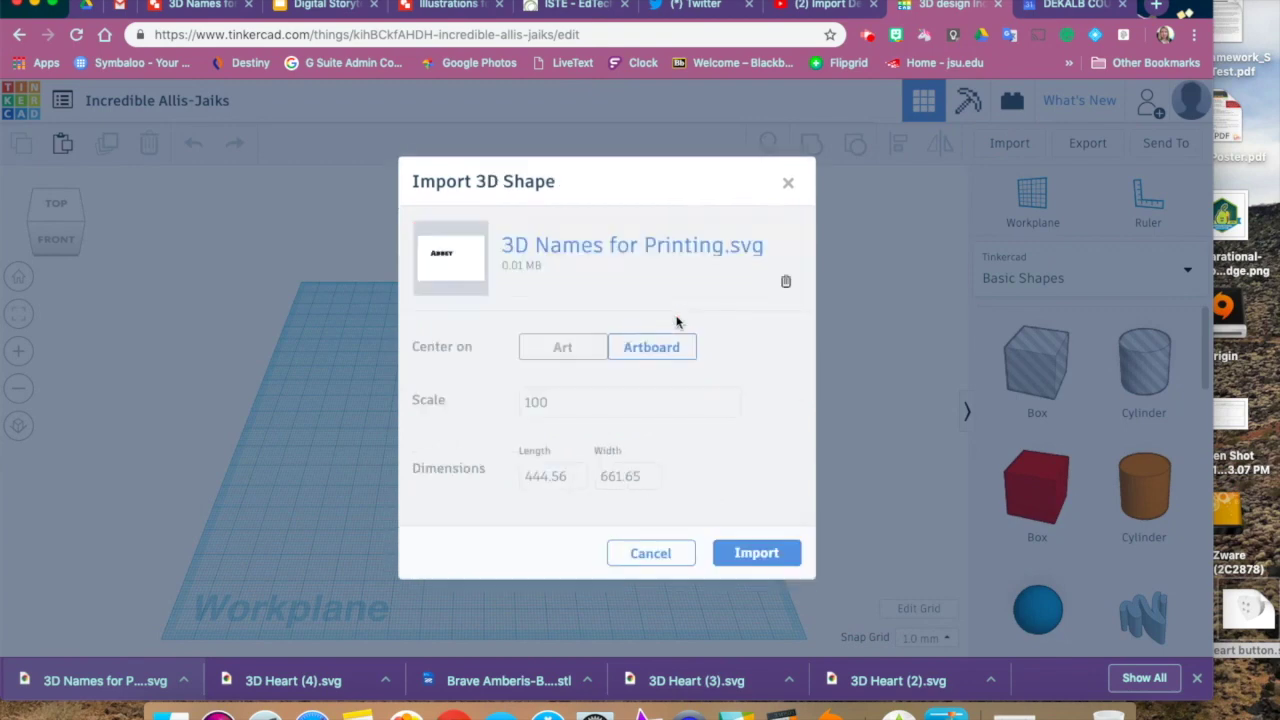
left_click(556, 402)
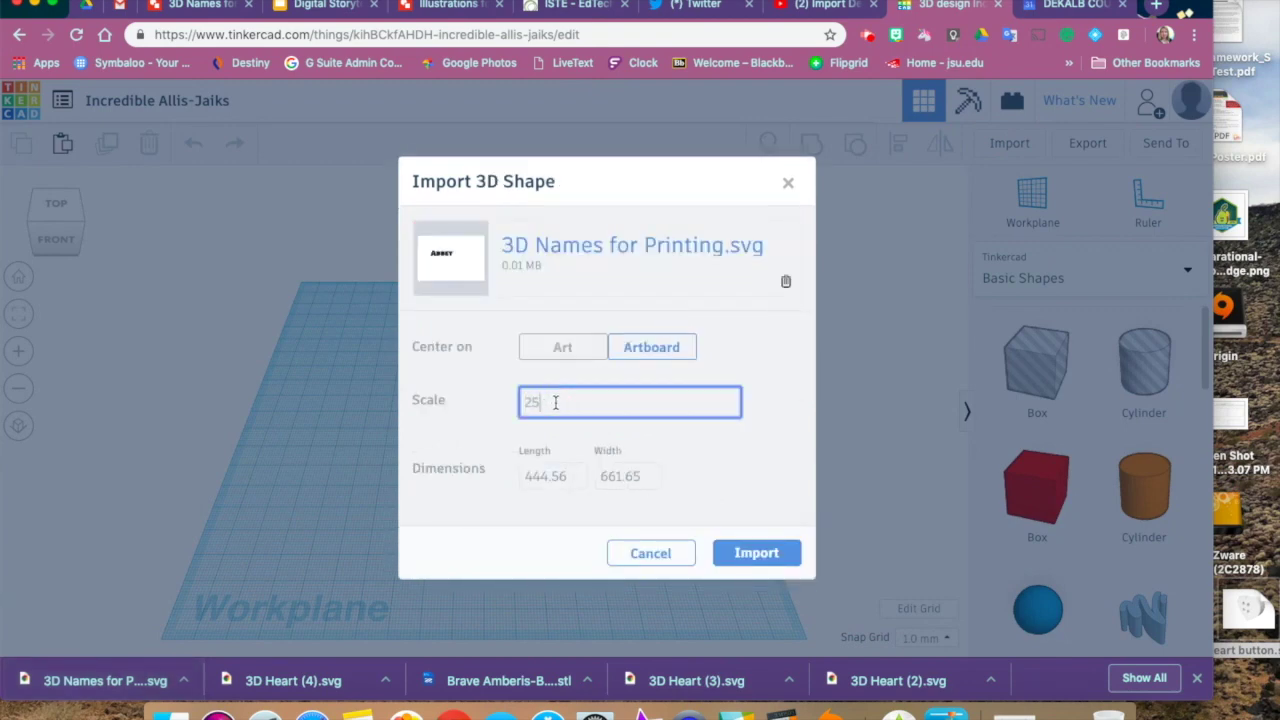
left_click(757, 553)
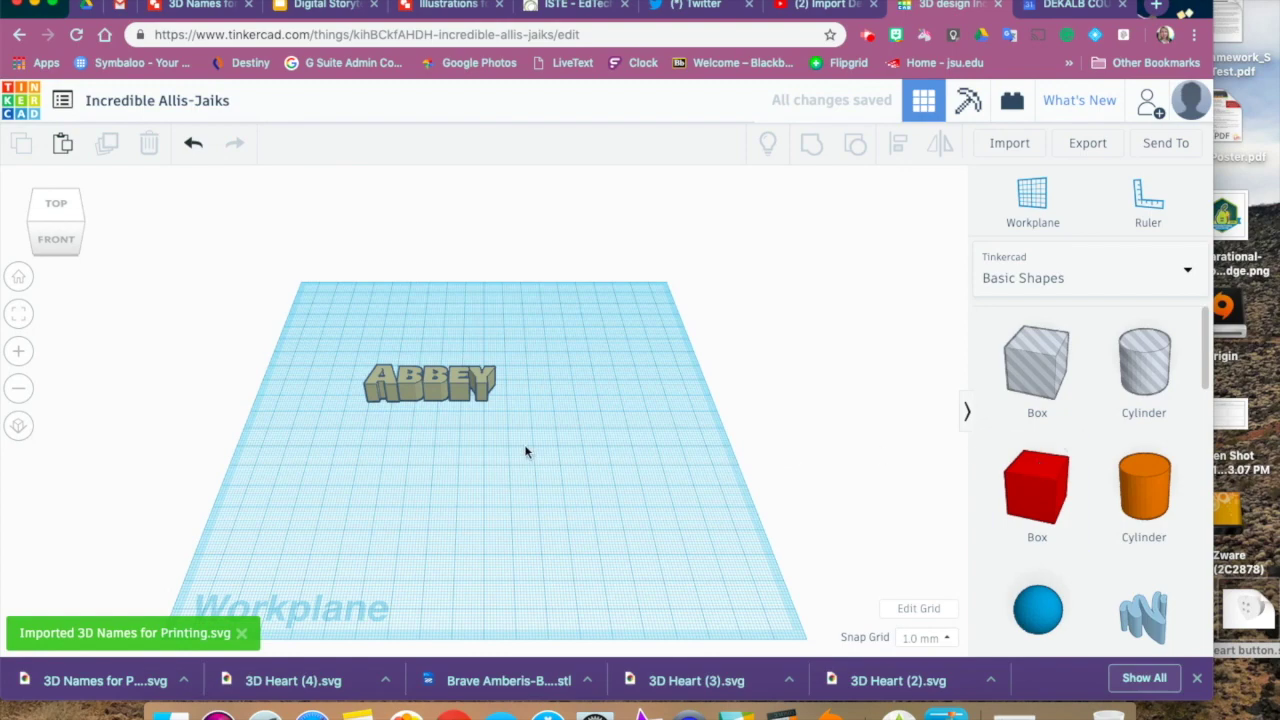
Step: Add a heart resized to 68.16 by 56.00 and move the ABBEY lettering onto it
right_click_drag(421, 465, 437, 551)
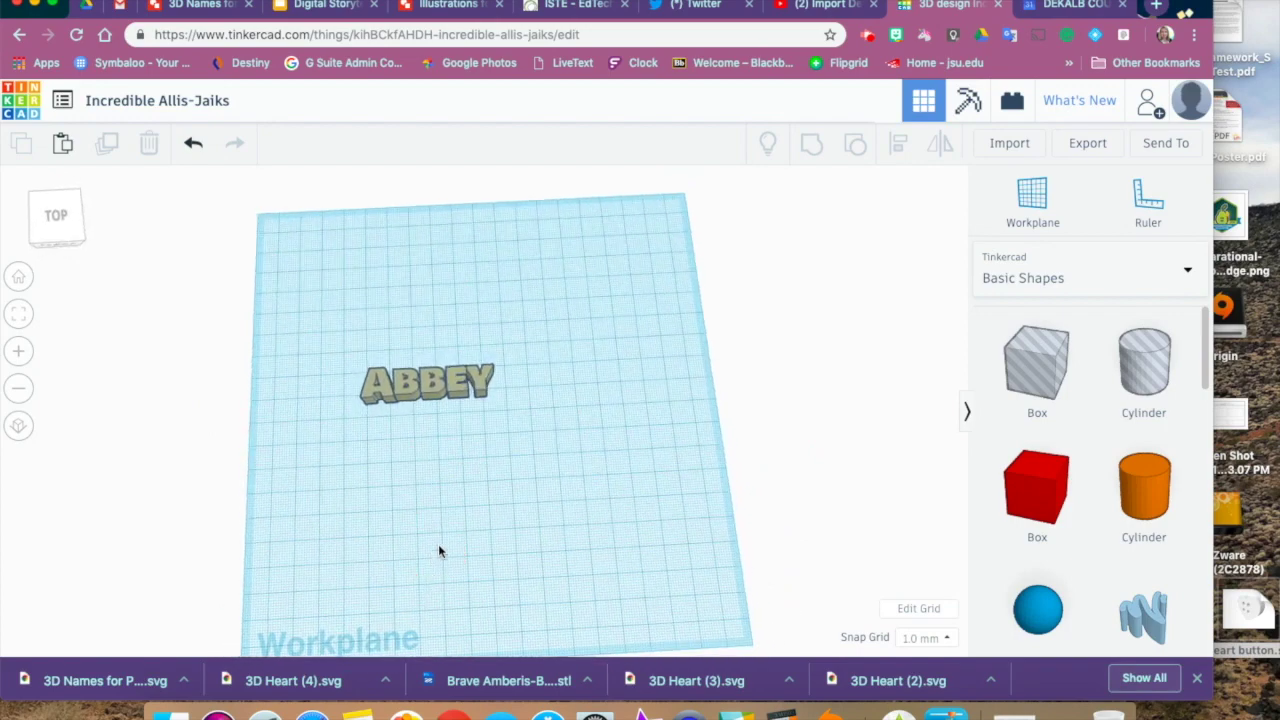
left_click_drag(1204, 366, 1196, 577)
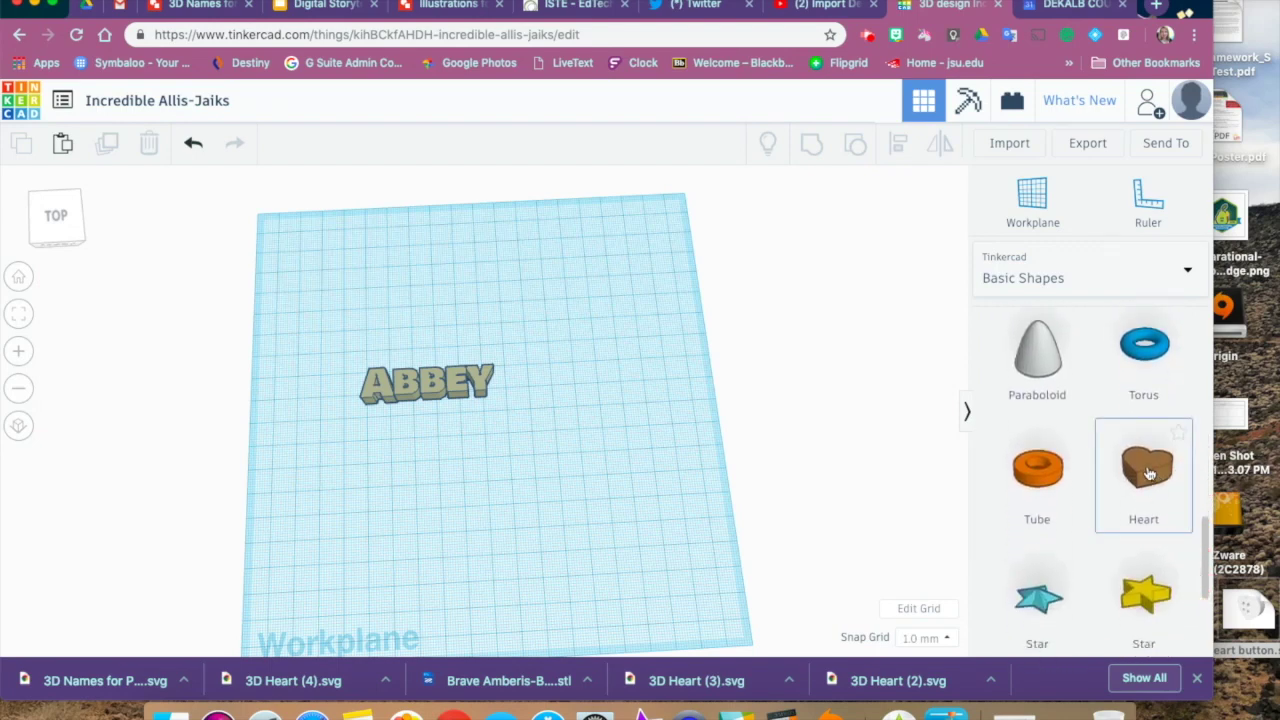
left_click_drag(1148, 473, 549, 375)
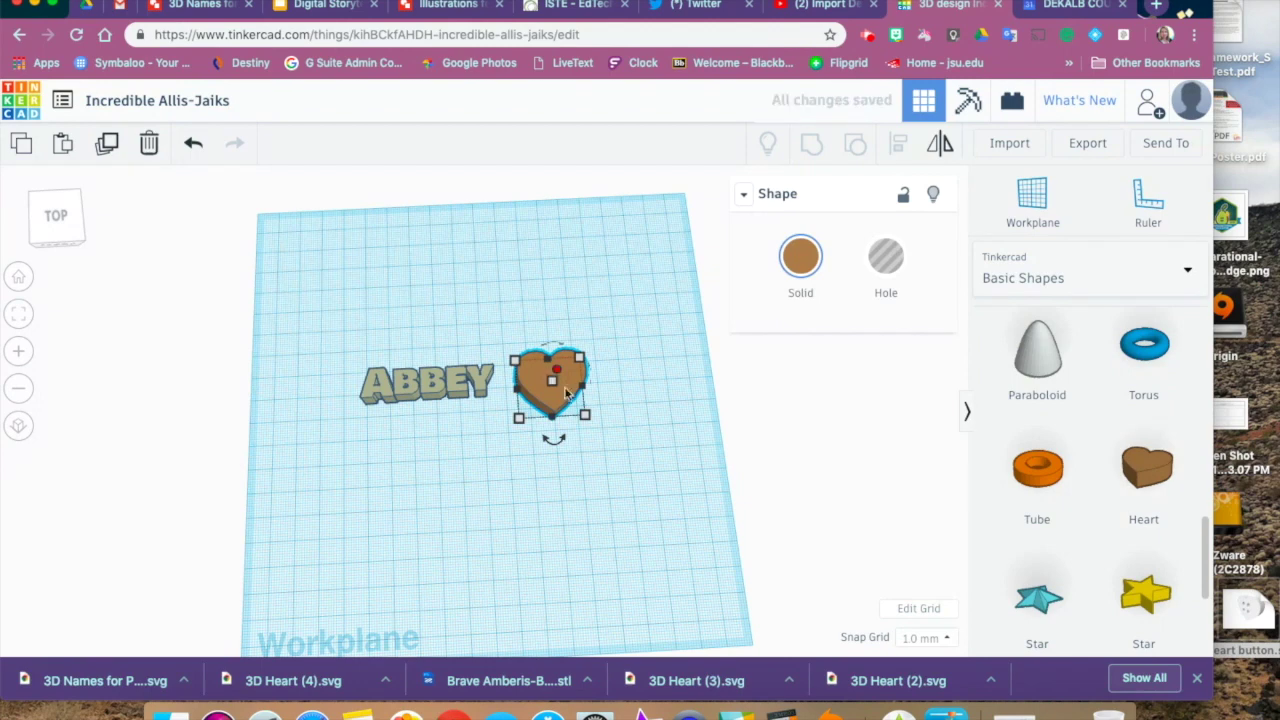
left_click_drag(586, 419, 686, 482)
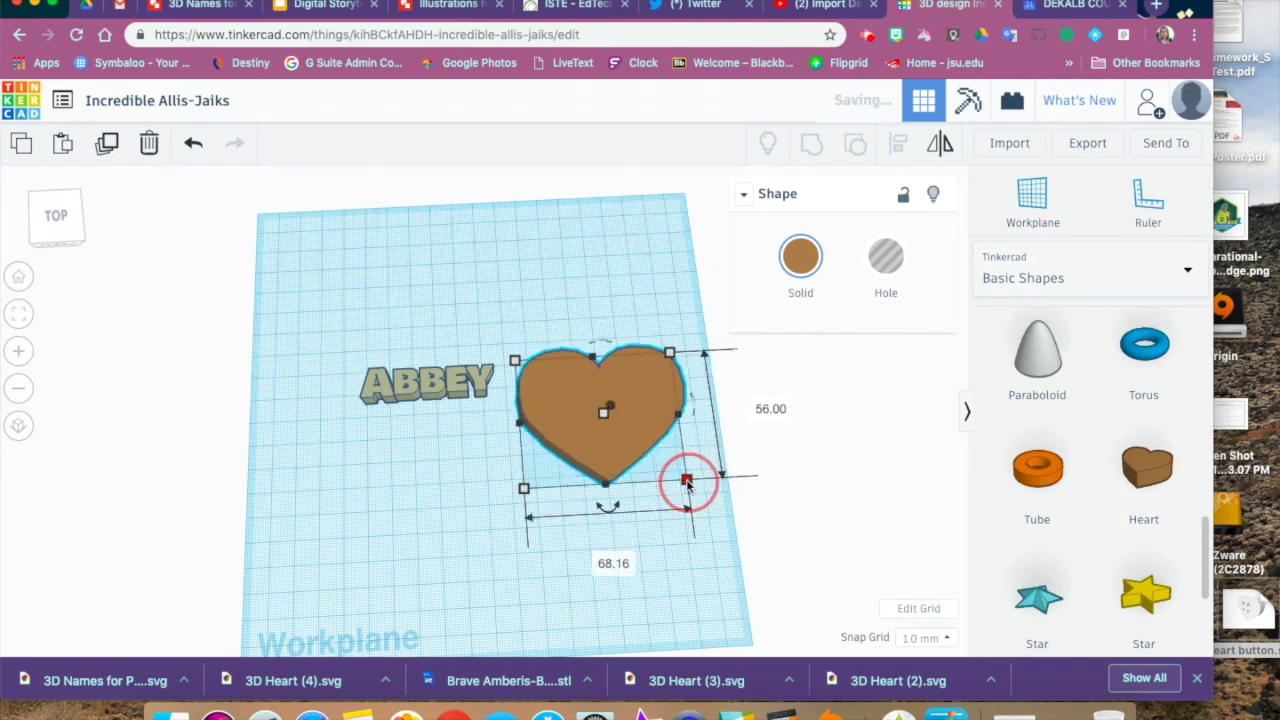
left_click(432, 383)
left_click_drag(452, 388, 627, 404)
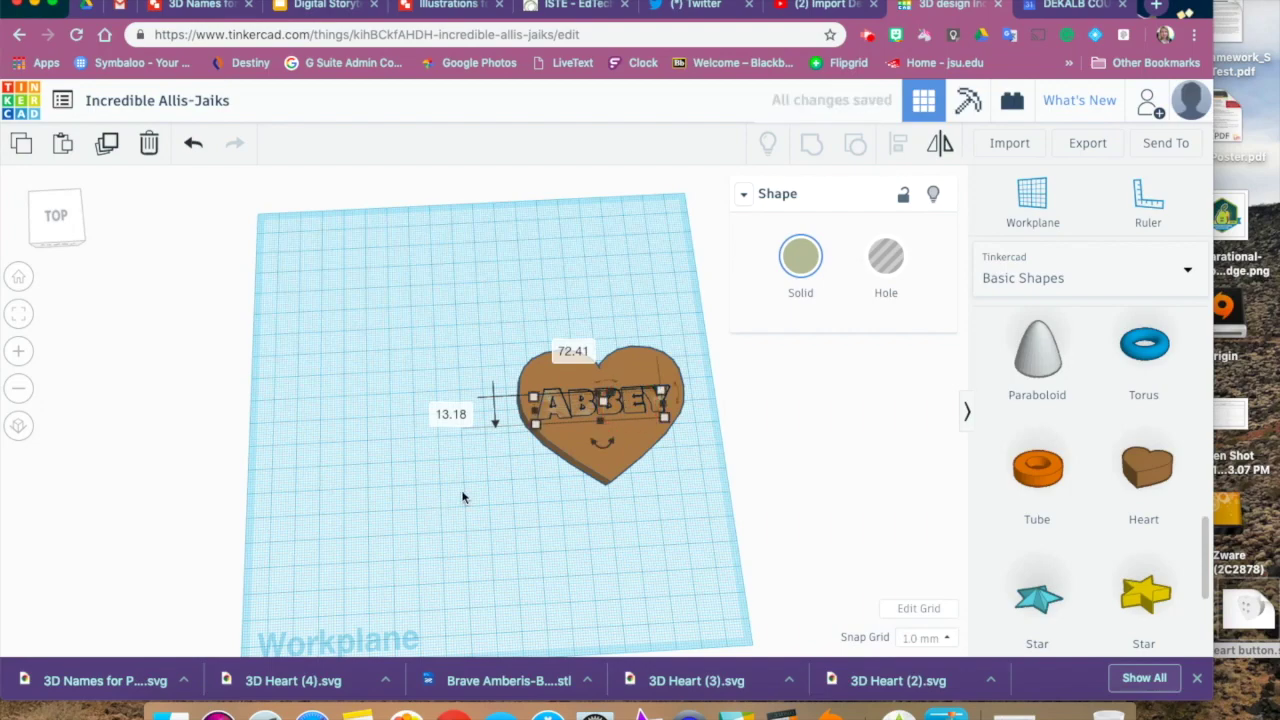
Step: Reduce the heart's height from 10.00 to 4.00 mm beneath the lettering
scroll(463, 474, "up", 5)
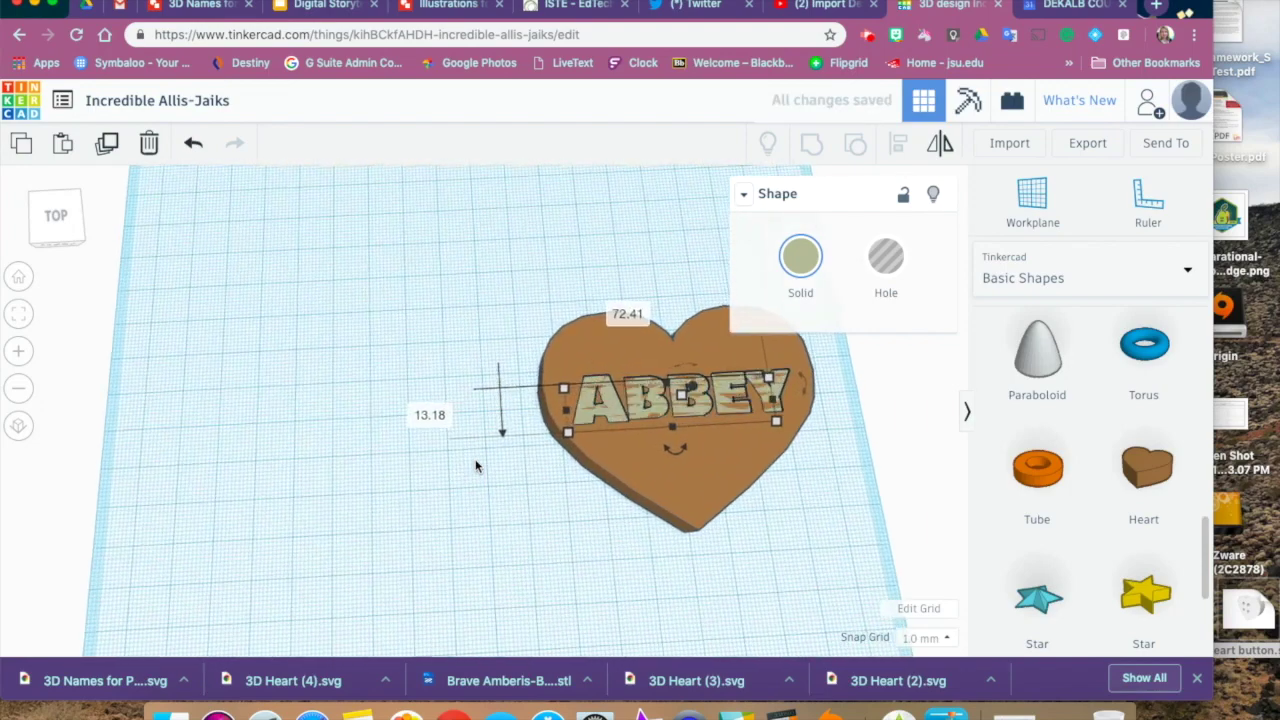
scroll(477, 480, "down", 3)
left_click(479, 497)
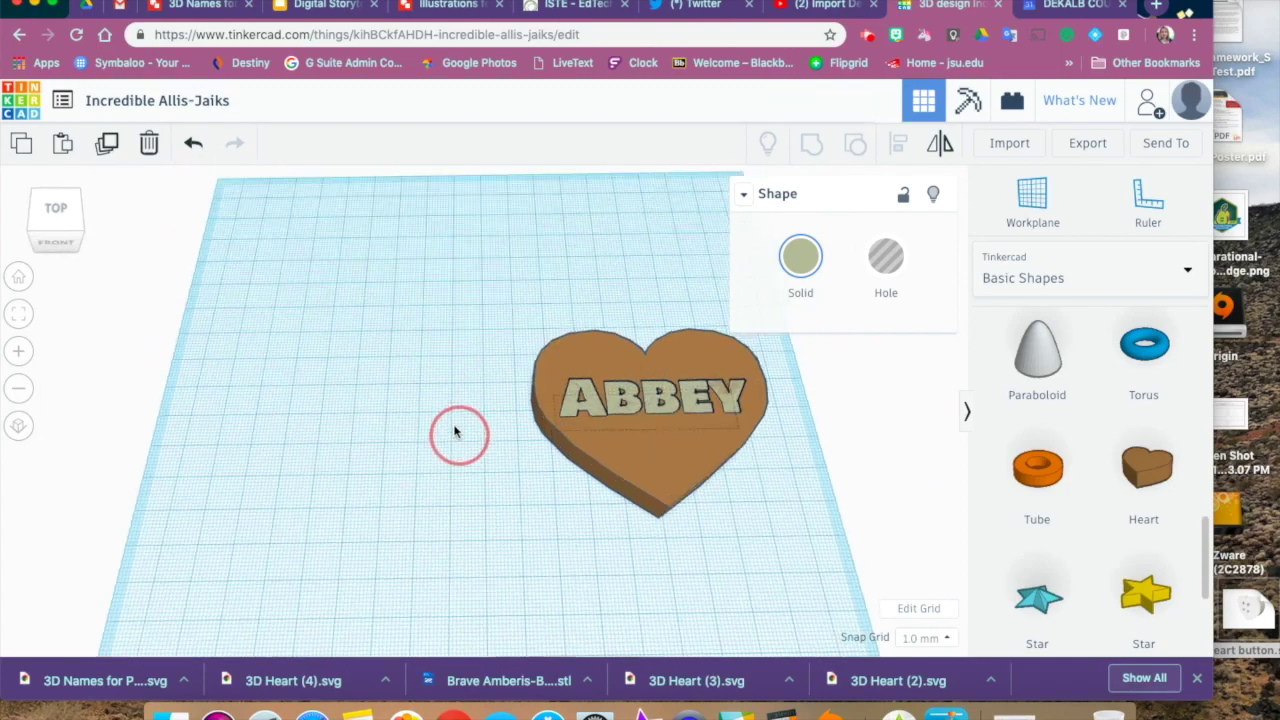
right_click_drag(457, 429, 417, 527)
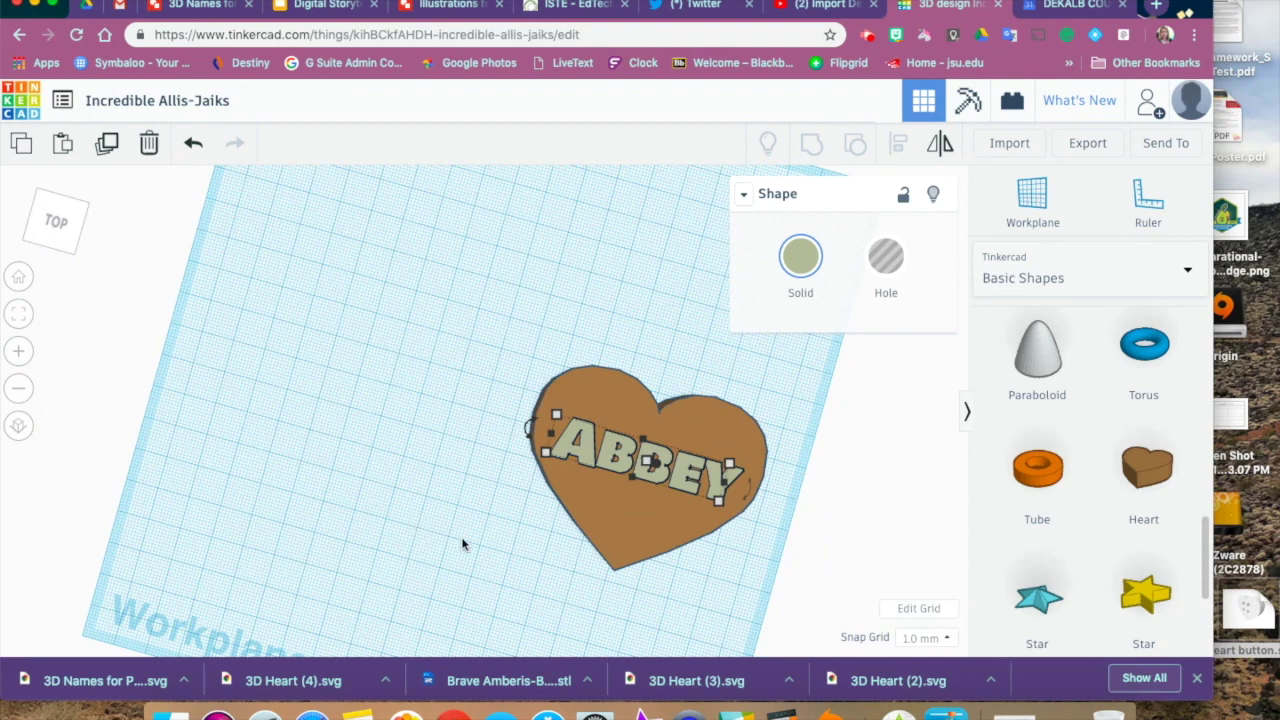
left_click(443, 500)
right_click_drag(443, 500, 434, 443)
left_click(580, 484)
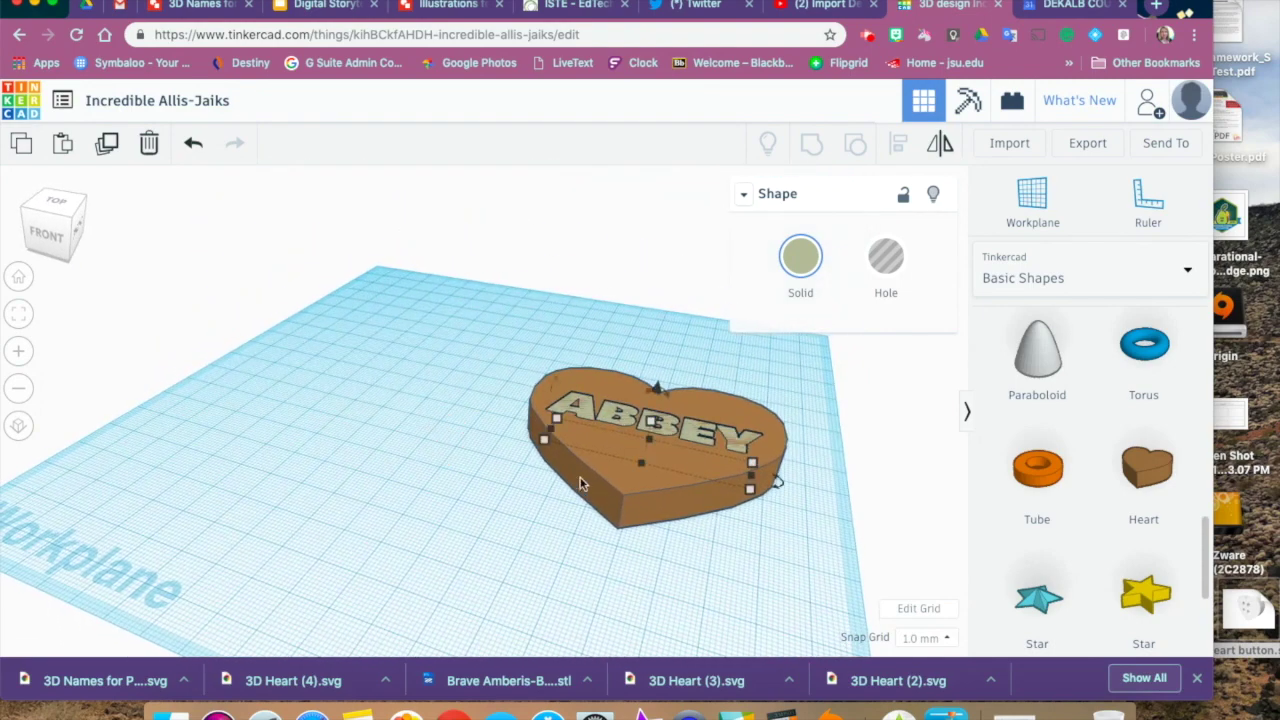
left_click(615, 482)
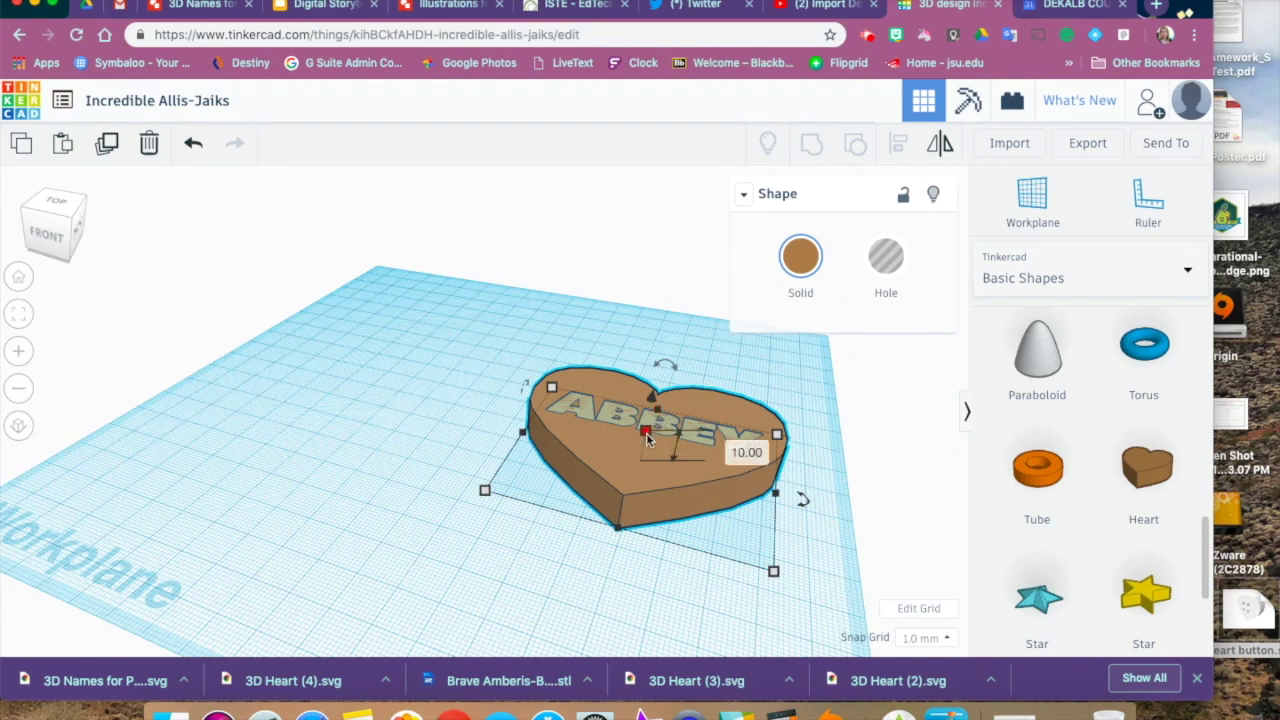
left_click(730, 447)
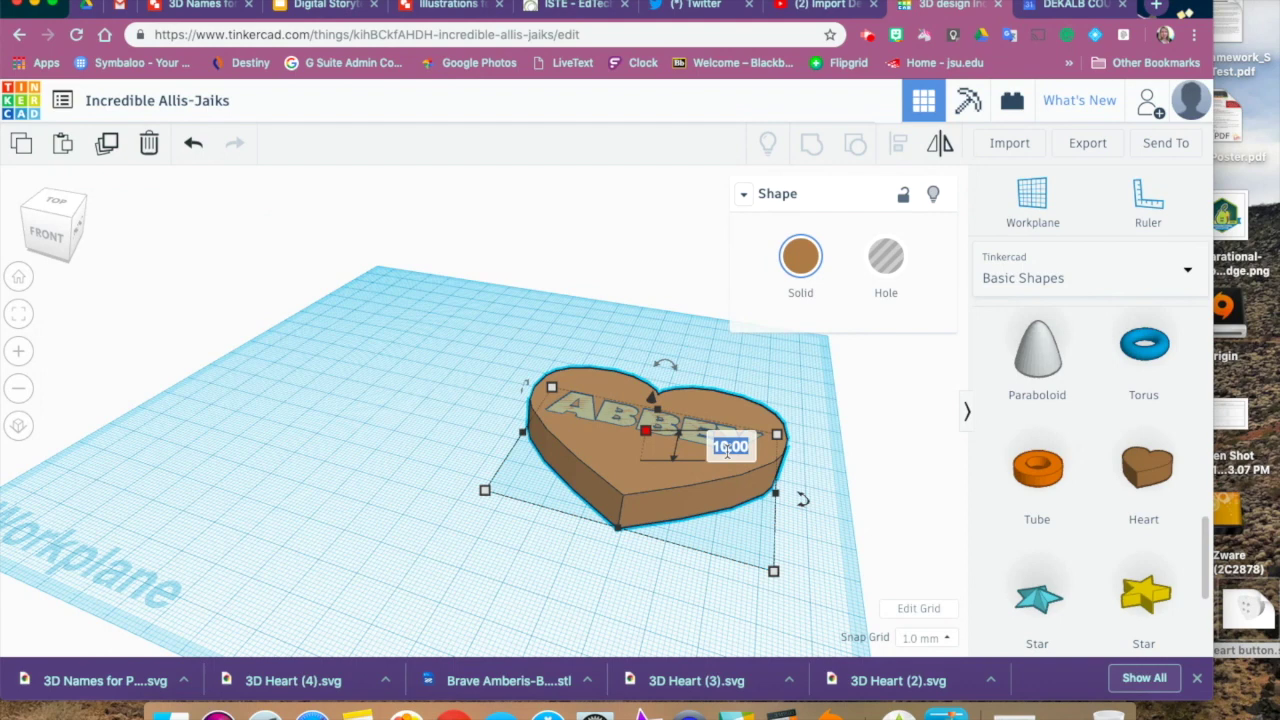
type("4.00")
key("Return")
left_click(434, 451)
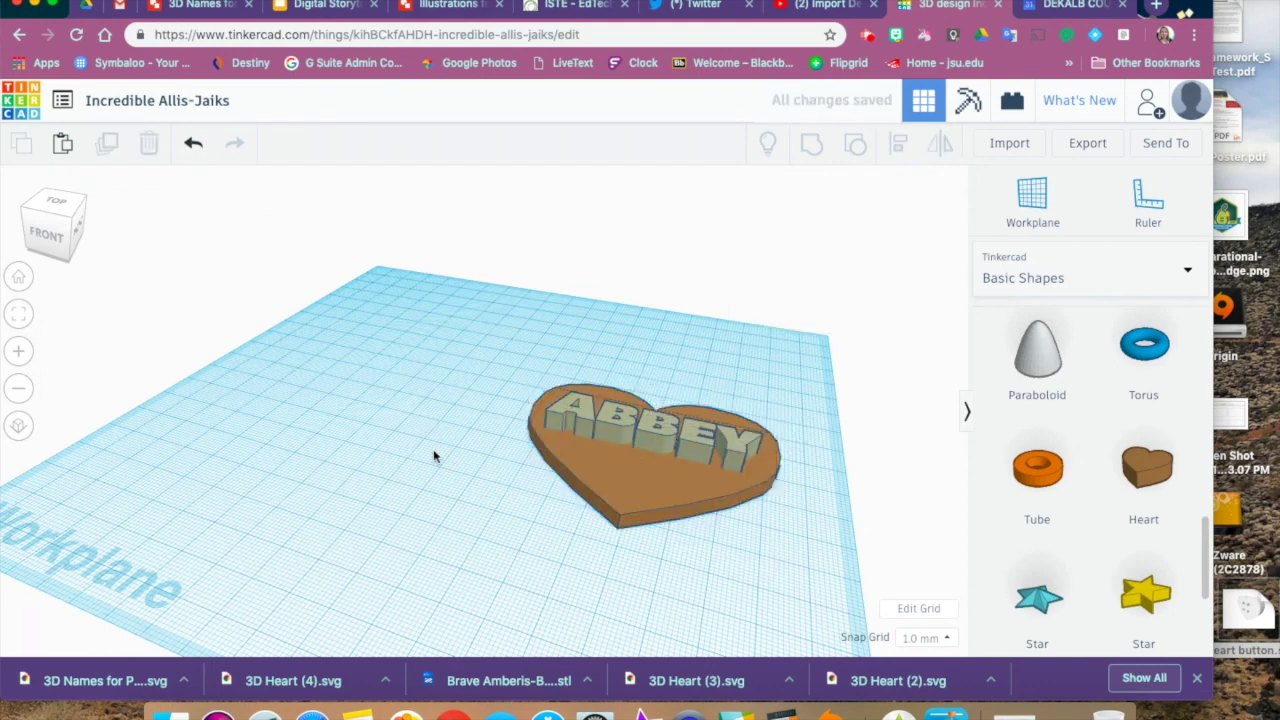
mouse_move(630, 475)
right_mouse_down()
mouse_move(600, 398)
mouse_move(638, 507)
mouse_move(645, 470)
right_mouse_up()
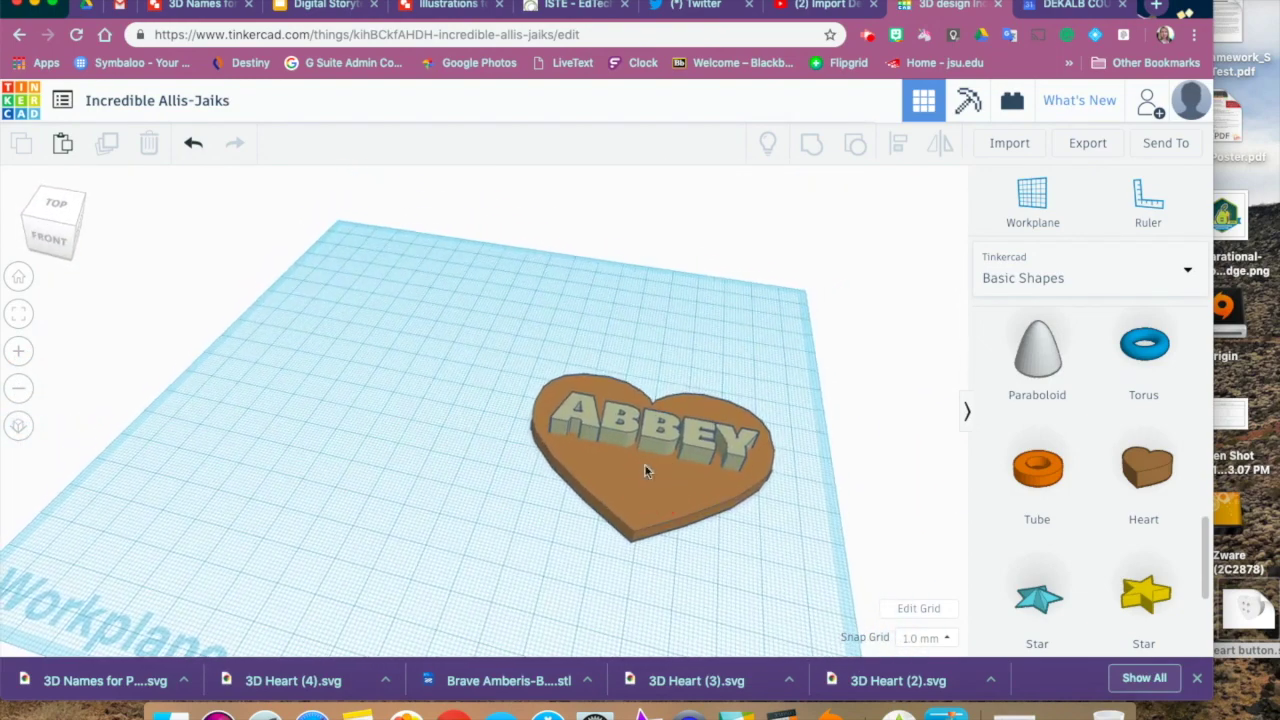
Step: Change the ABBEY lettering's height from 10.00 to 6 mm, then view from the top
left_click(656, 443)
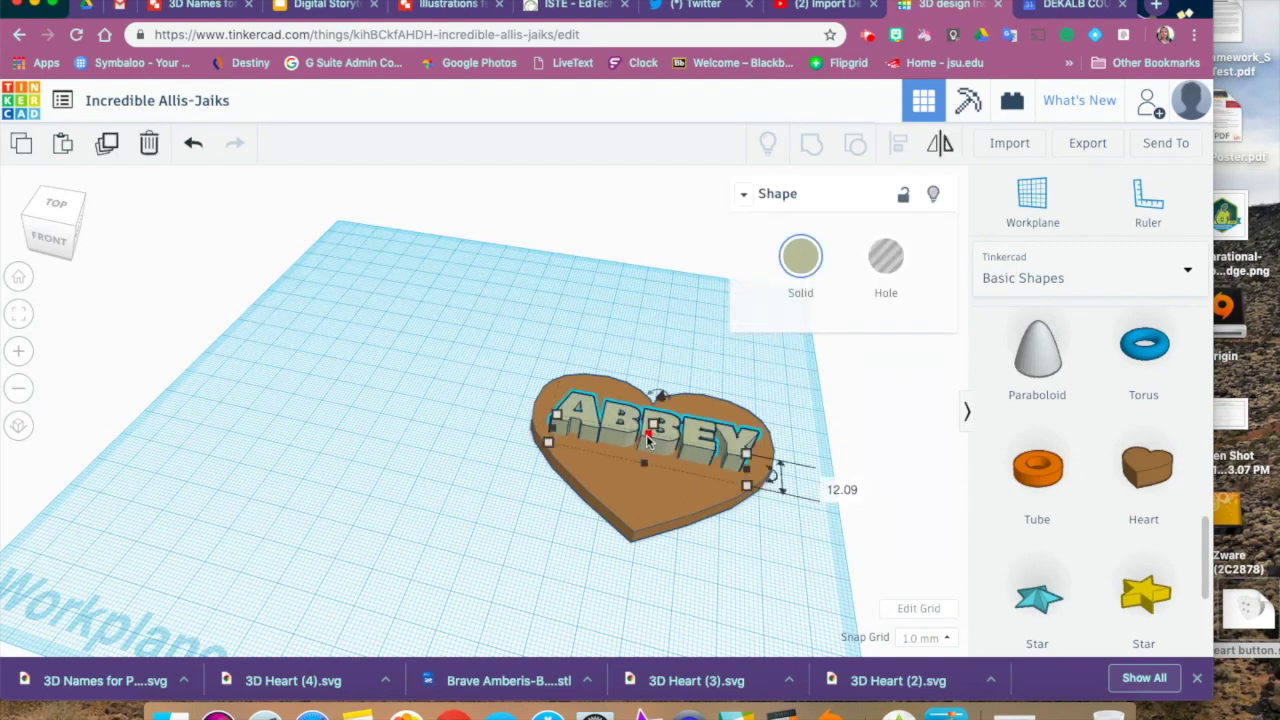
mouse_move(655, 430)
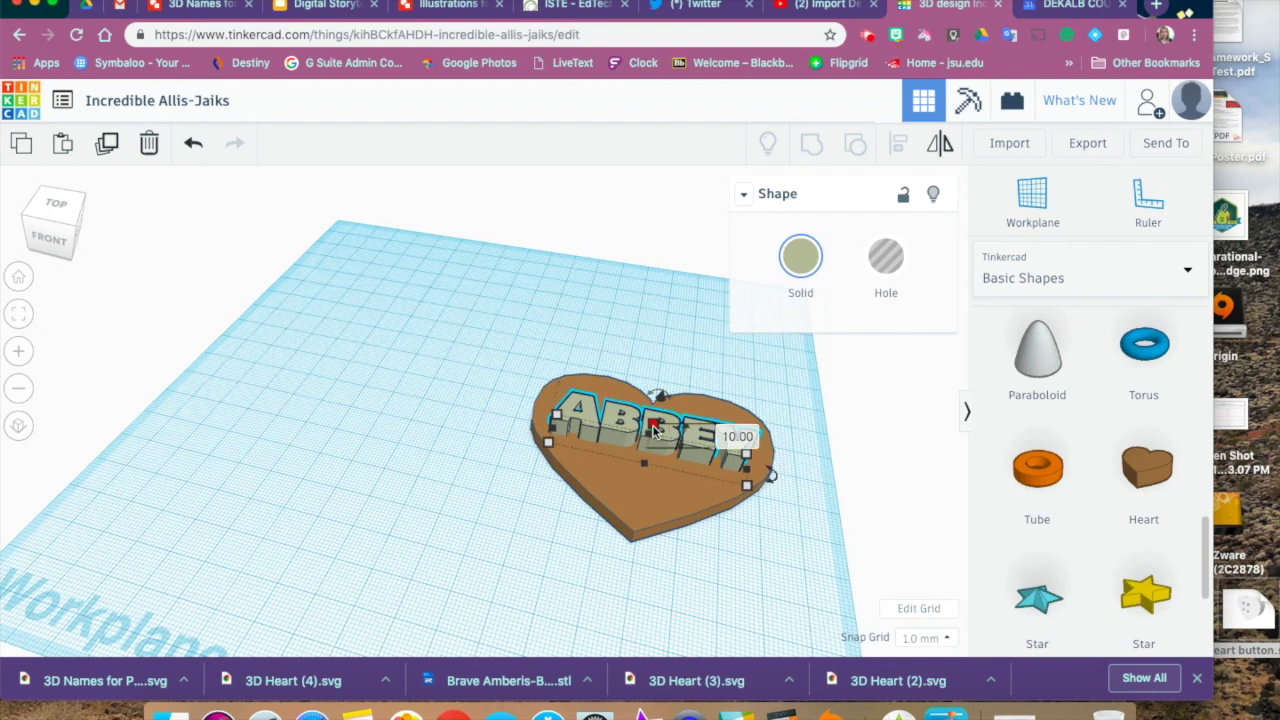
left_click(737, 437)
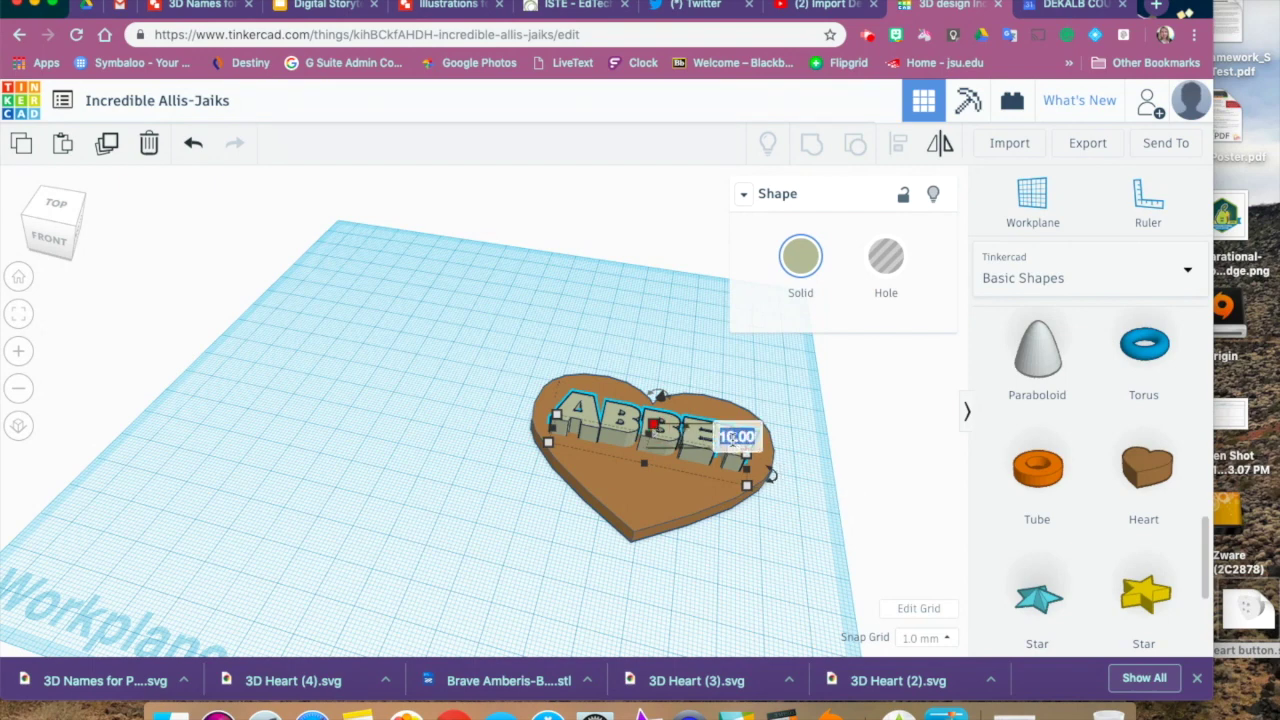
type("6")
key("Return")
left_click(434, 492)
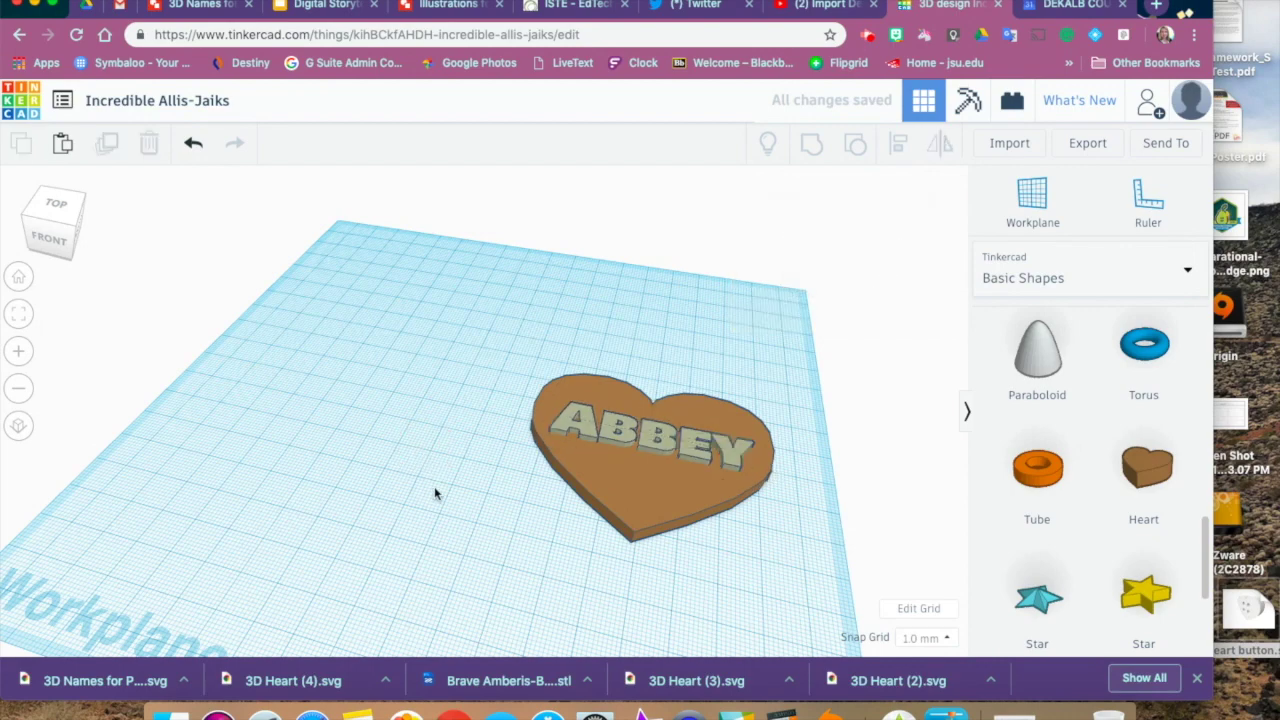
right_click_drag(408, 609, 445, 680)
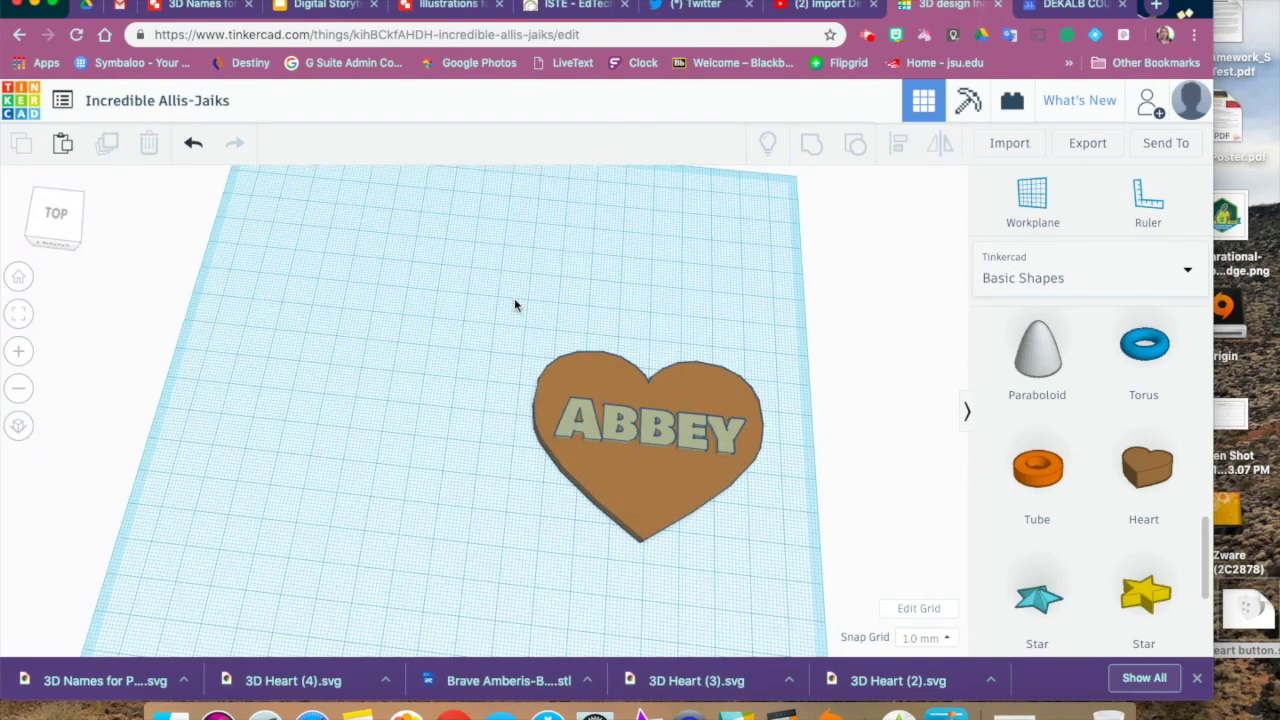
Step: Group the heart and the ABBEY lettering into a single shape
left_click_drag(515, 302, 778, 562)
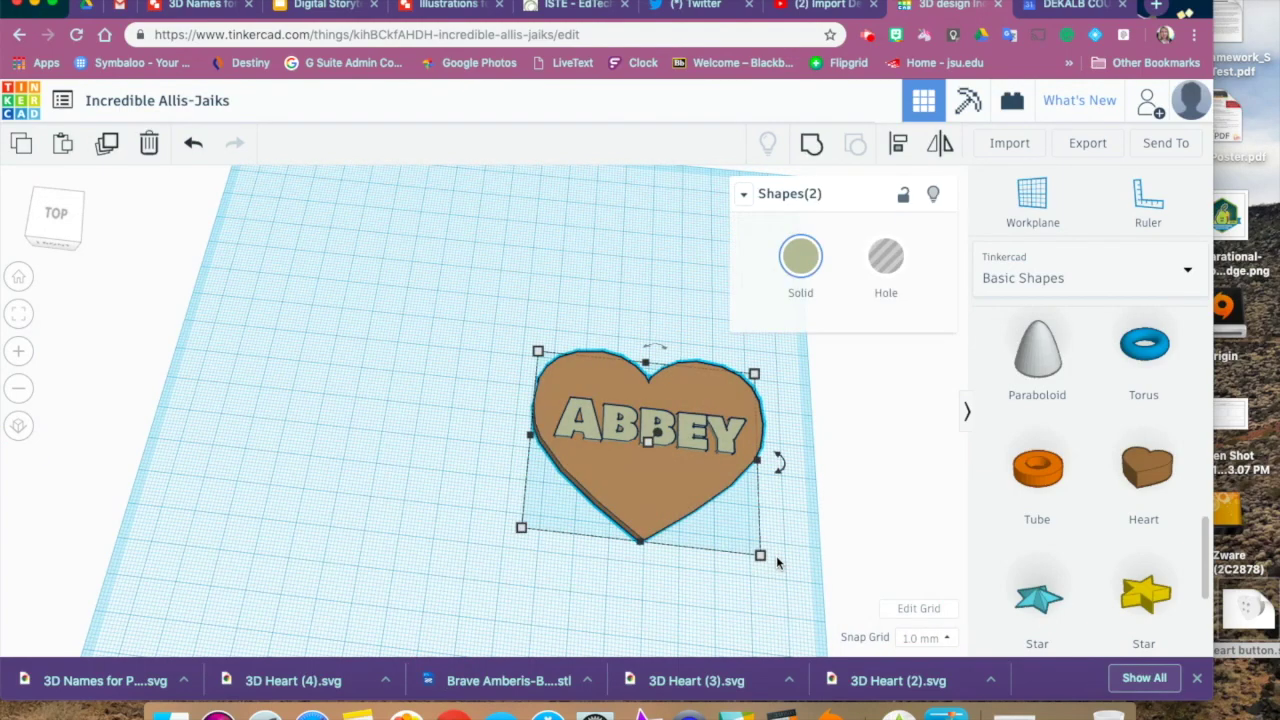
left_click(816, 147)
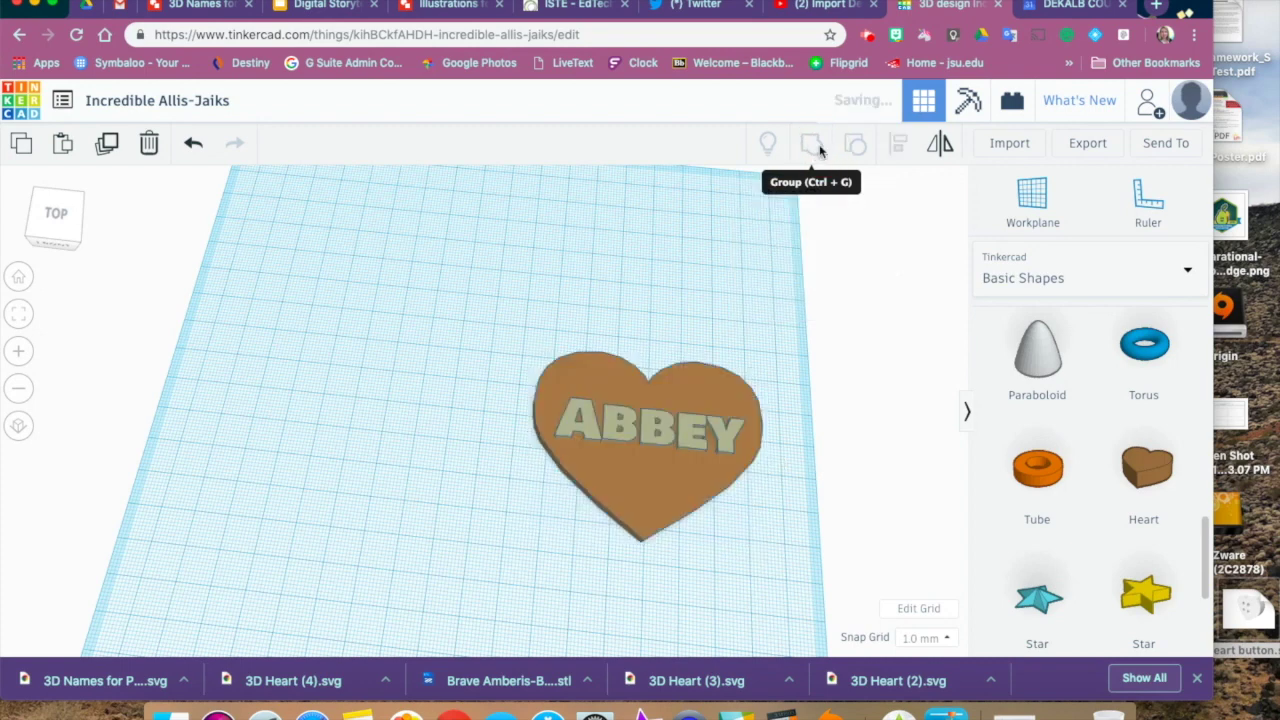
left_click(628, 240)
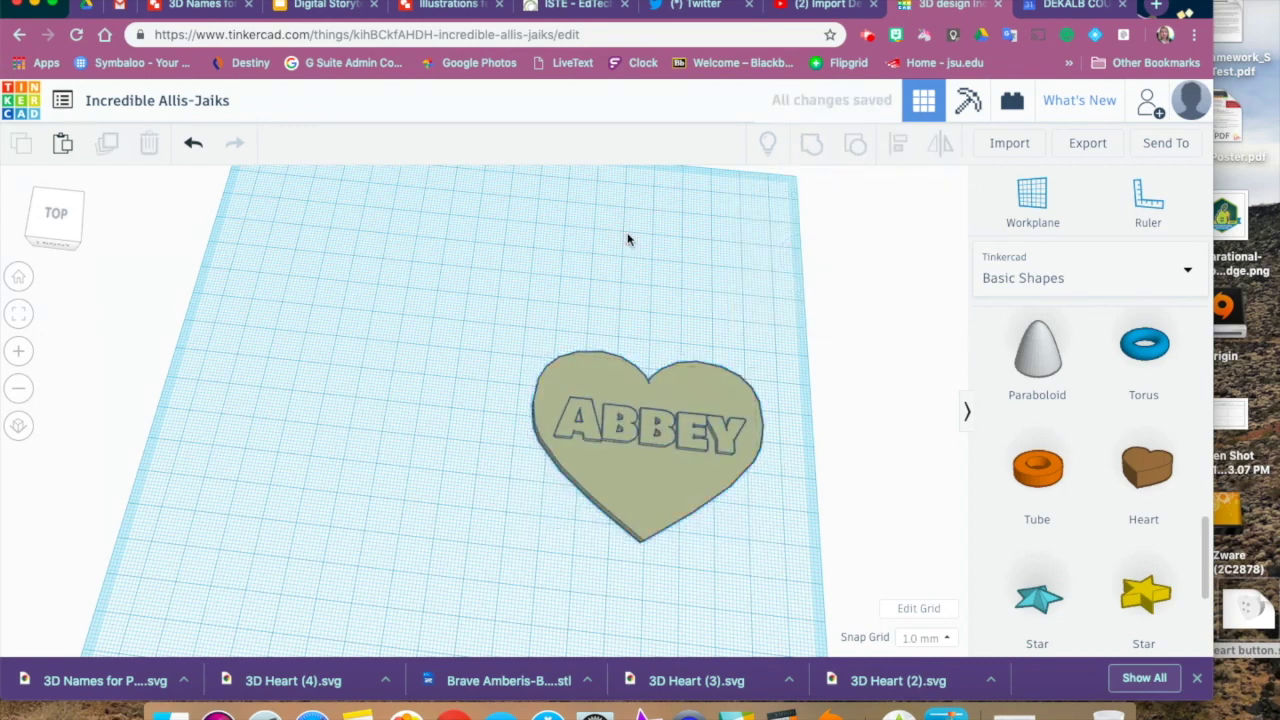
Step: Export the whole design as an .STL file for 3D printing
left_click(1084, 144)
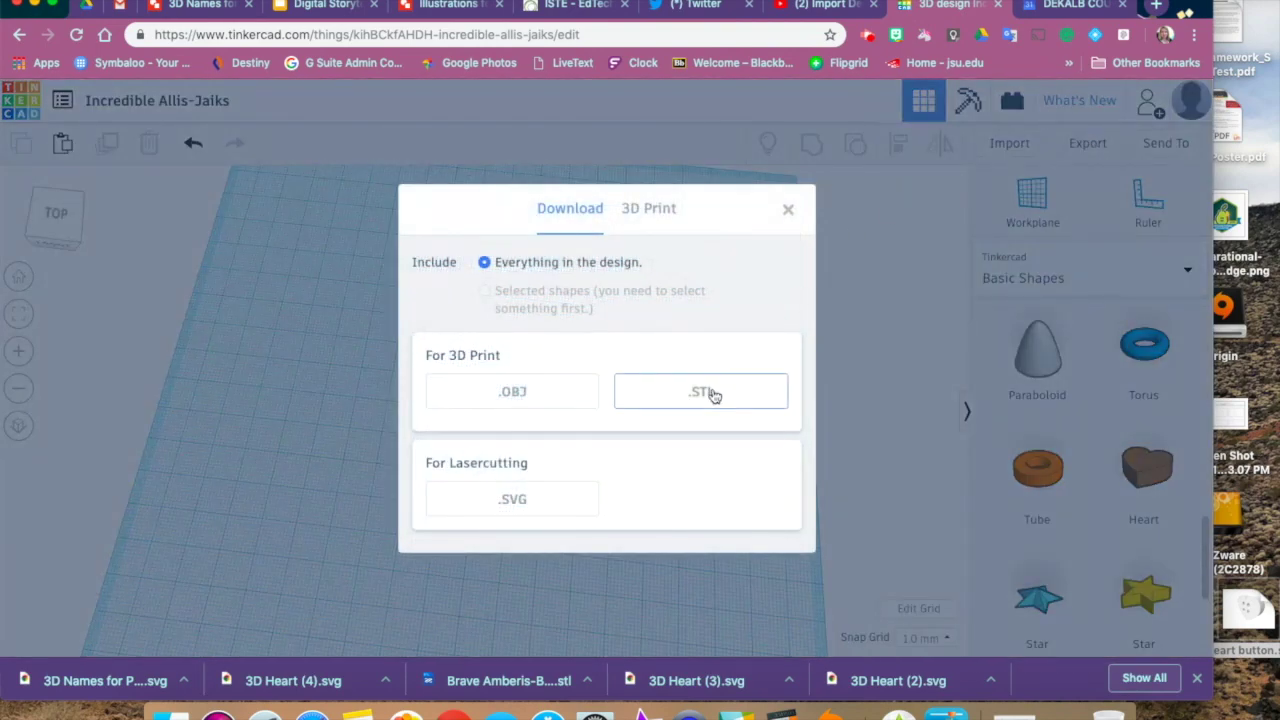
left_click(712, 394)
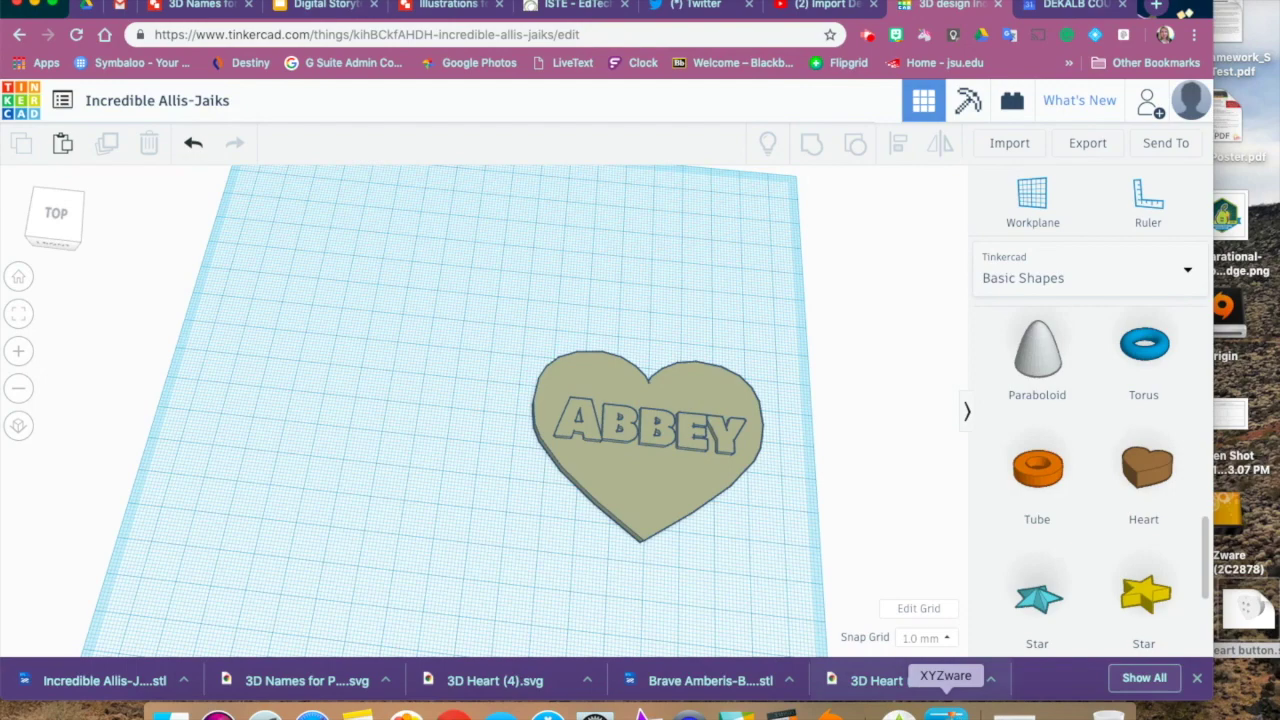
left_click(945, 710)
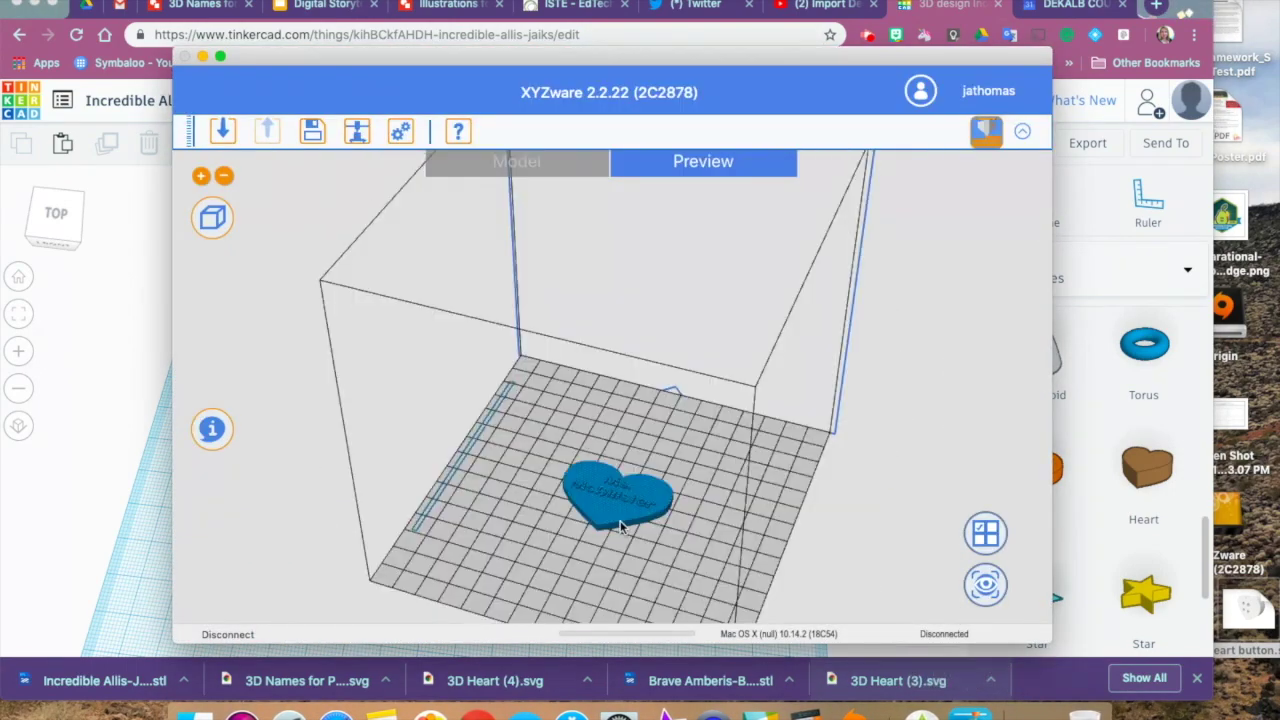
Step: Import Incredible Allis-Jaiks.stl into XYZware, confirming the prompt to replace the previous model
left_click(224, 133)
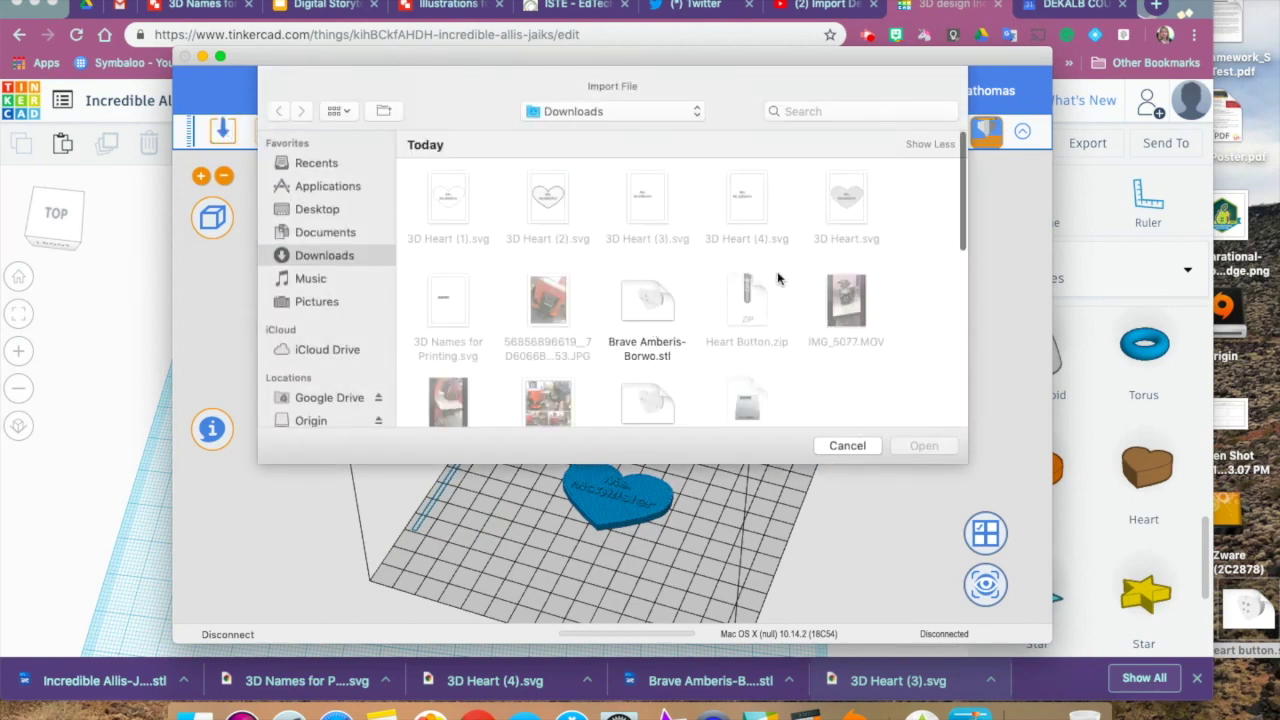
left_click_drag(963, 225, 961, 280)
double_click(641, 256)
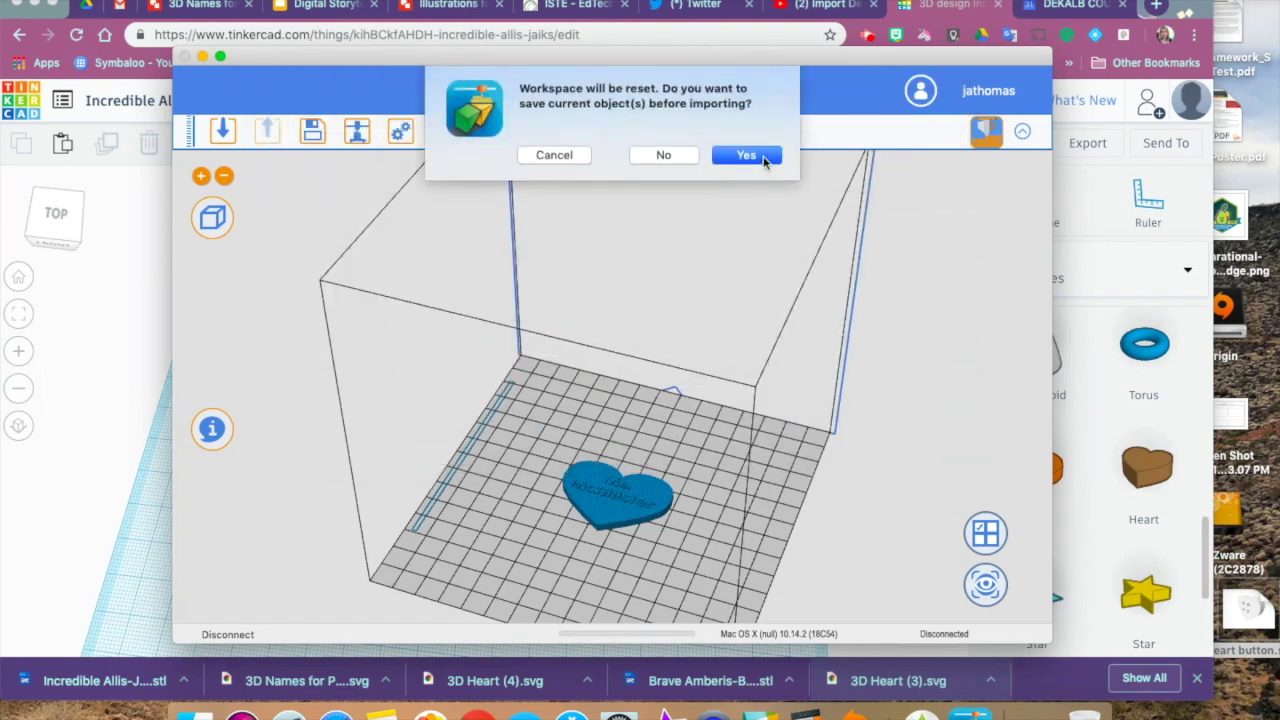
left_click(664, 156)
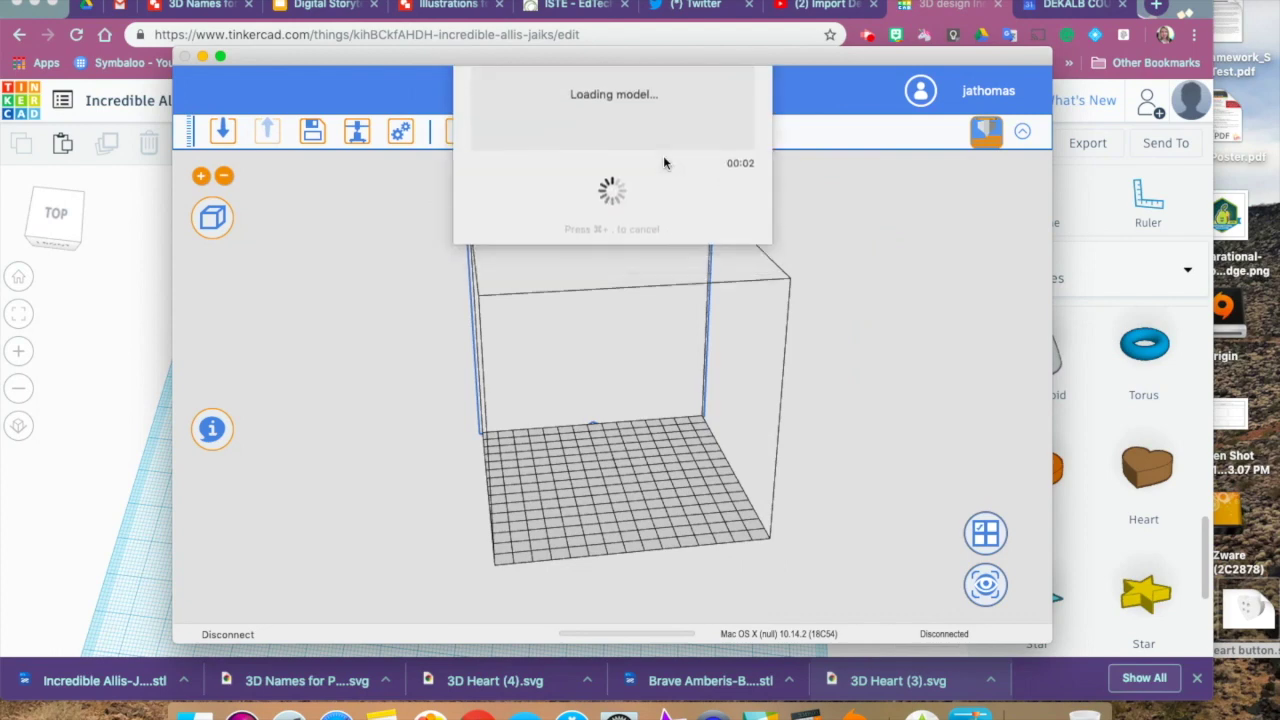
left_click_drag(509, 510, 424, 569)
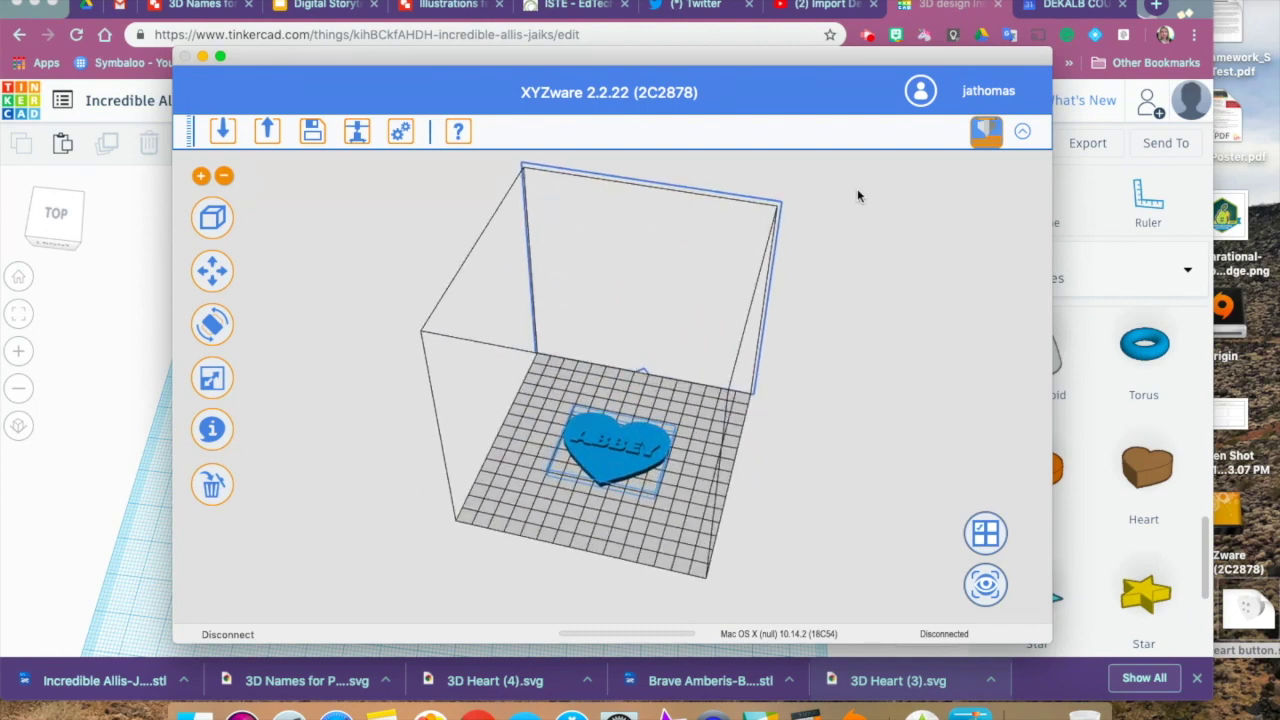
Step: Open the print settings, keeping Normal quality with PLA and Honey Comb infill
left_click(358, 136)
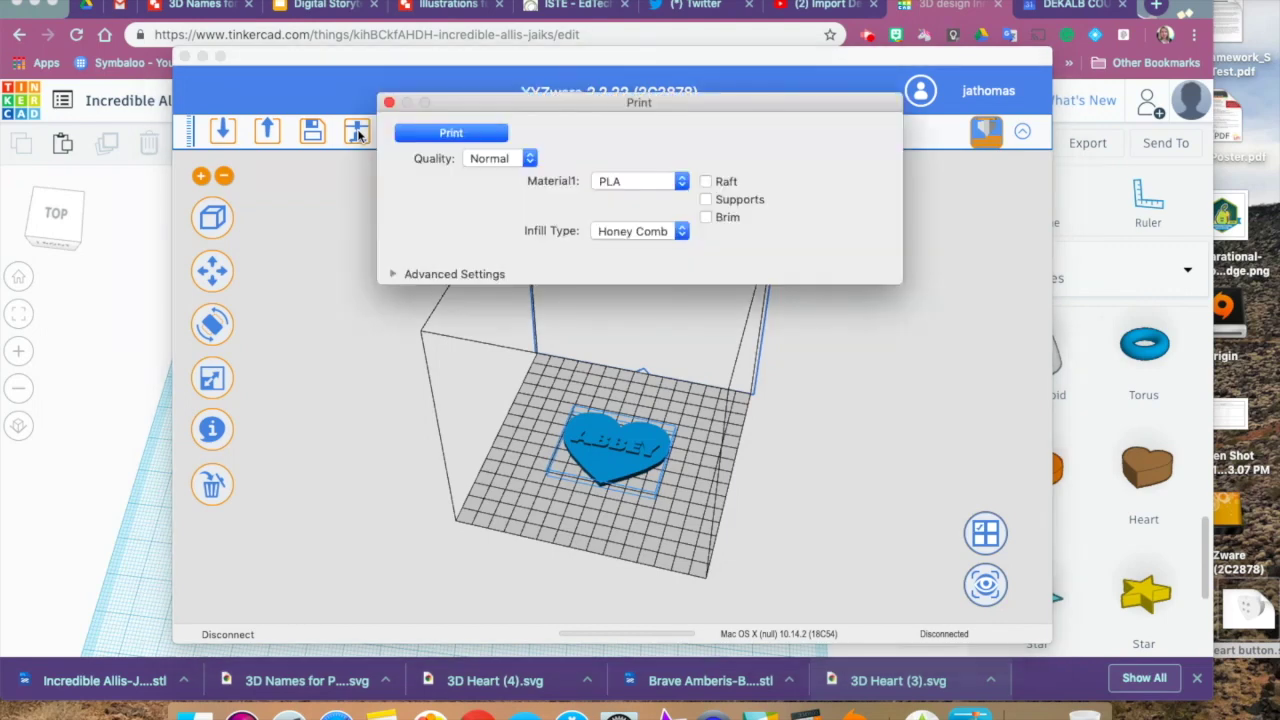
left_click(530, 160)
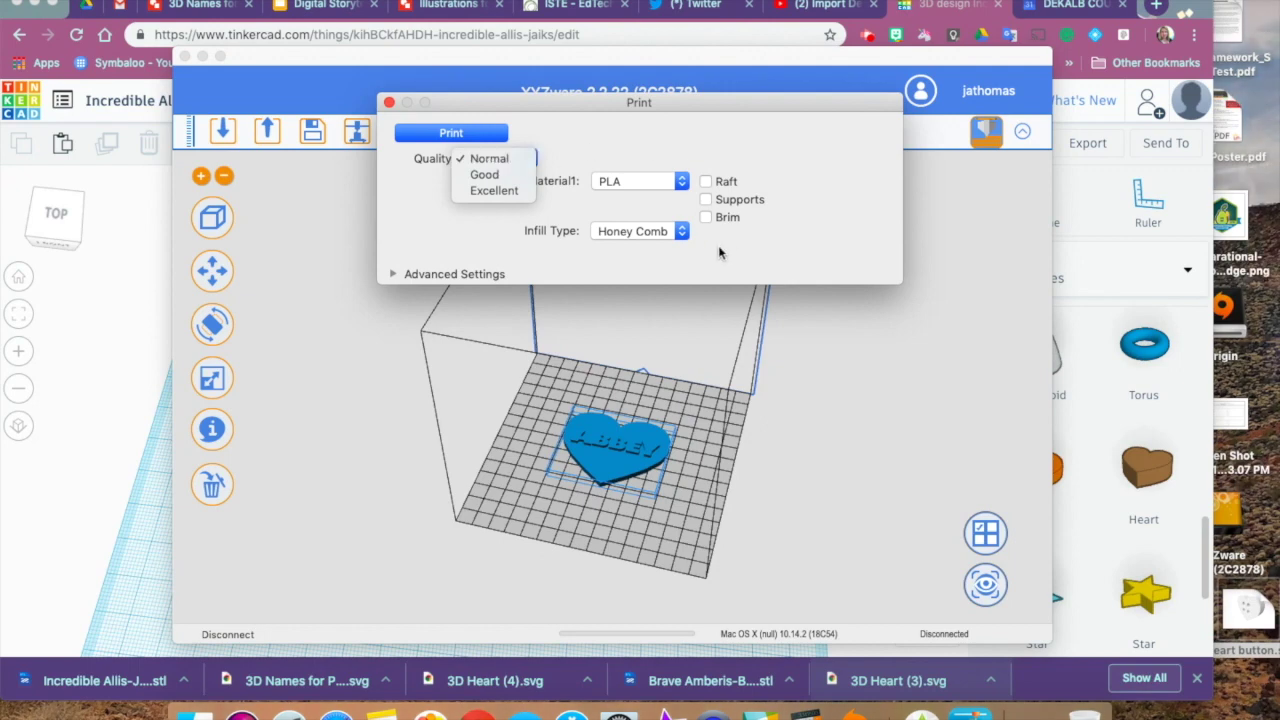
left_click(801, 163)
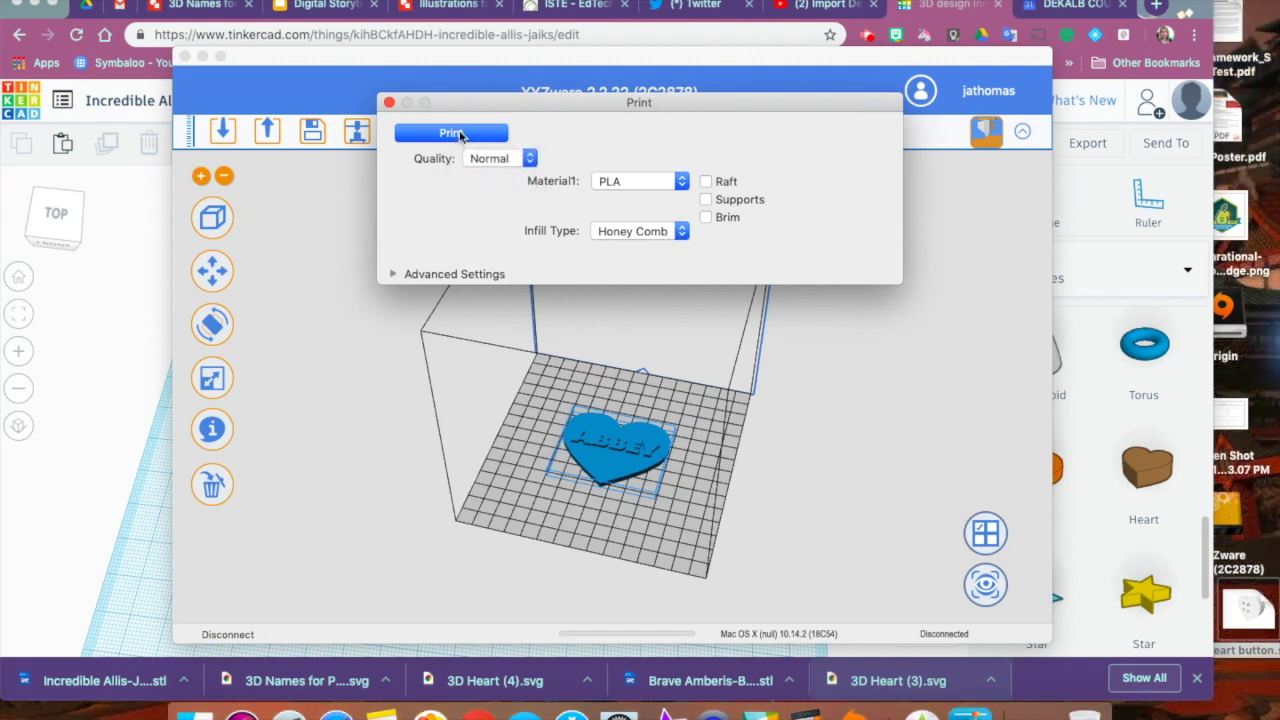